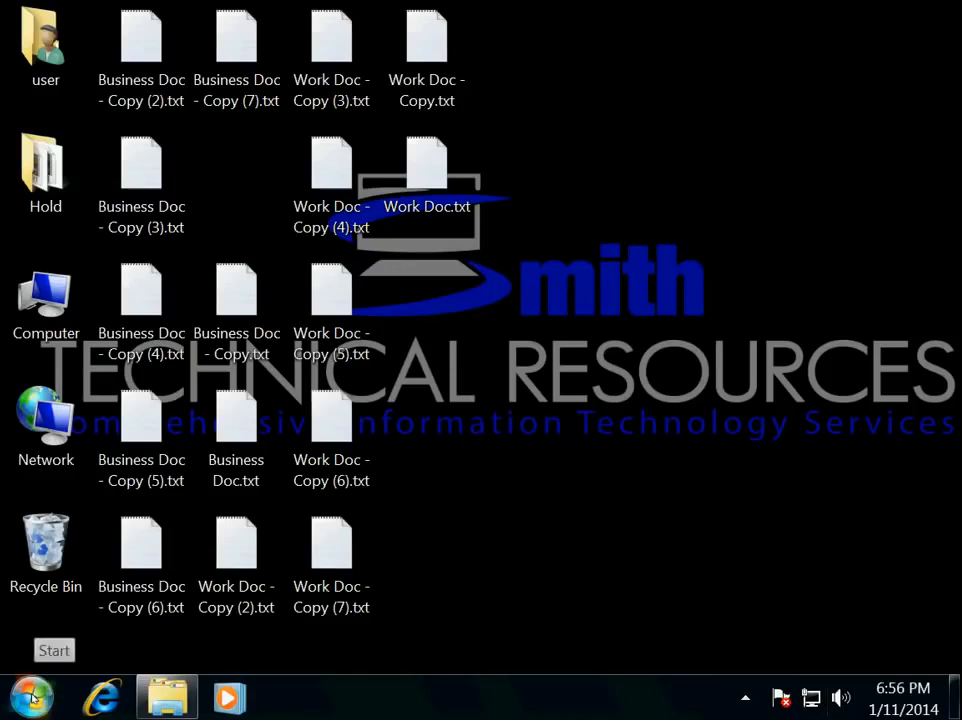
Open the Control Panel and show its items as large icons
left_click(34, 704)
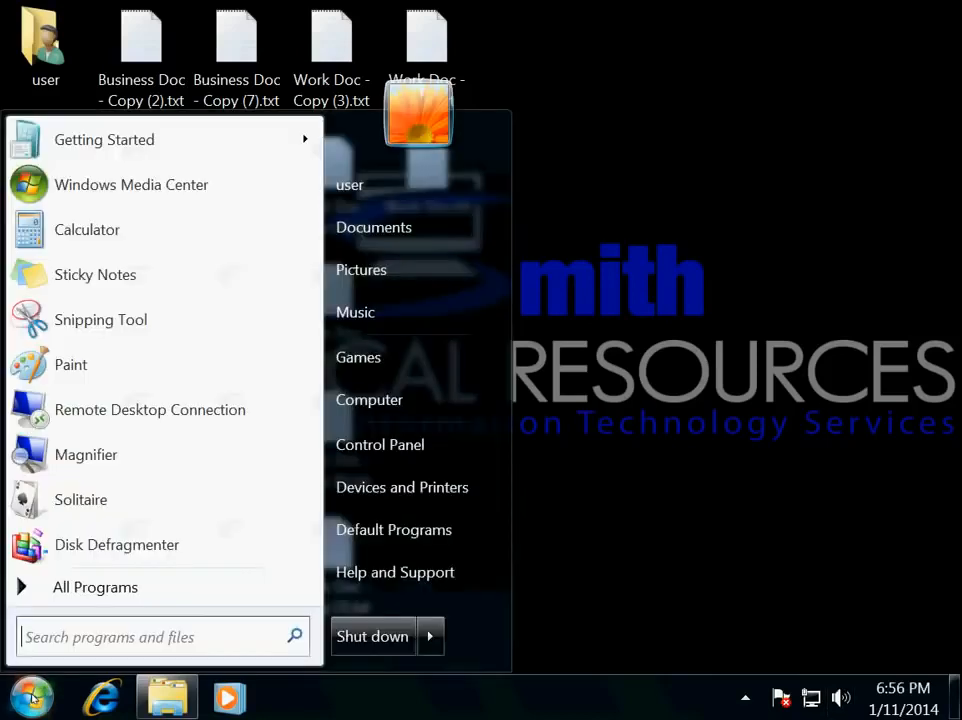
left_click(391, 446)
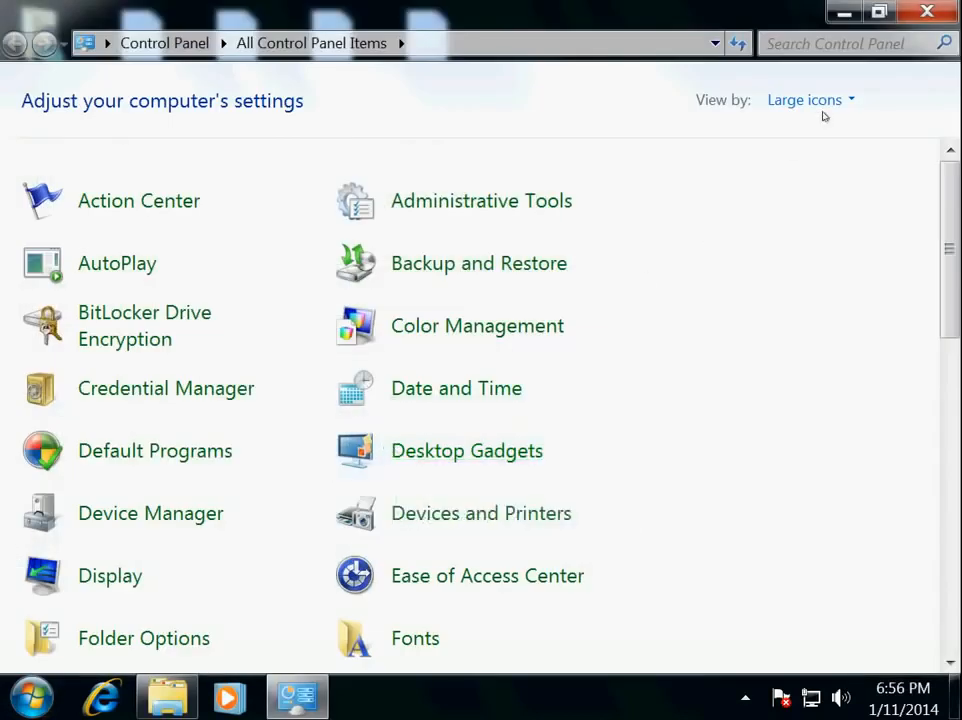
left_click(852, 100)
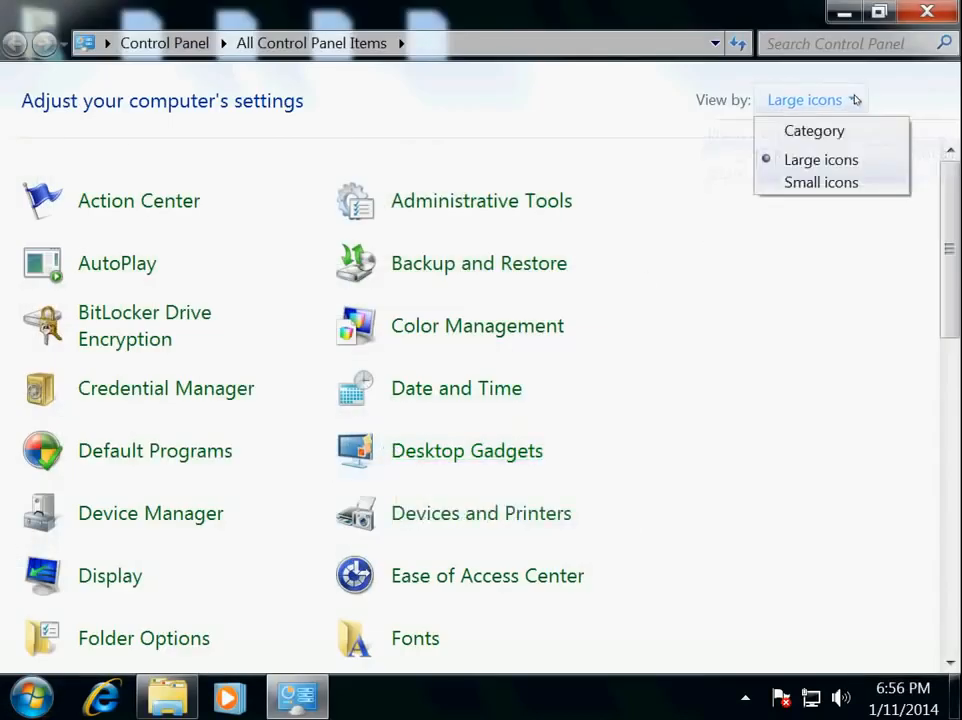
left_click(825, 161)
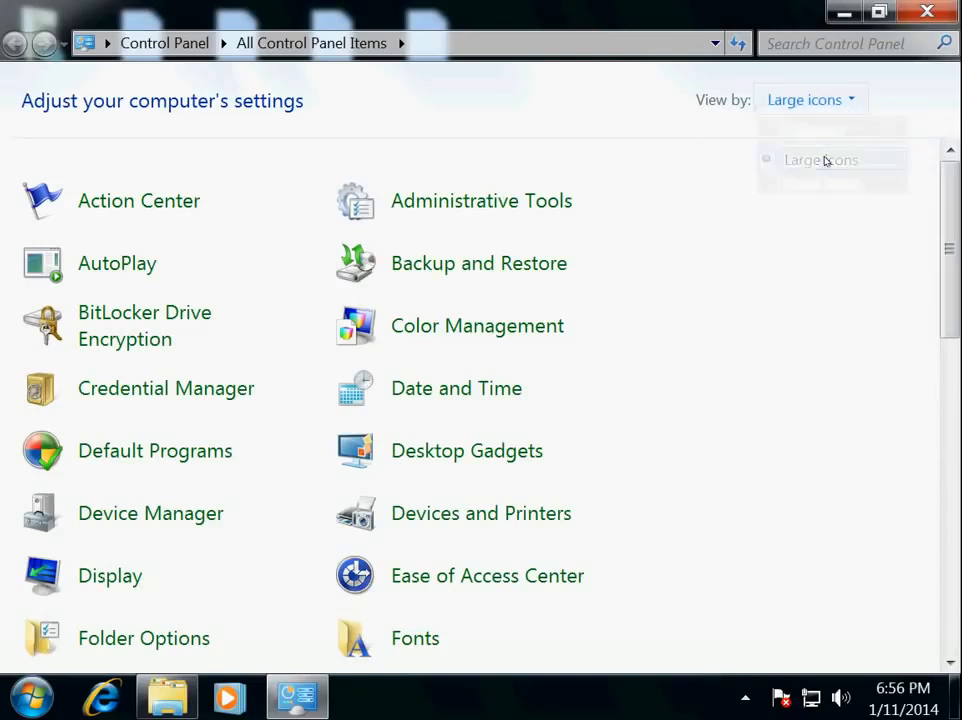
Open the Performance Options through the System item's advanced system settings
left_click_drag(940, 188, 955, 495)
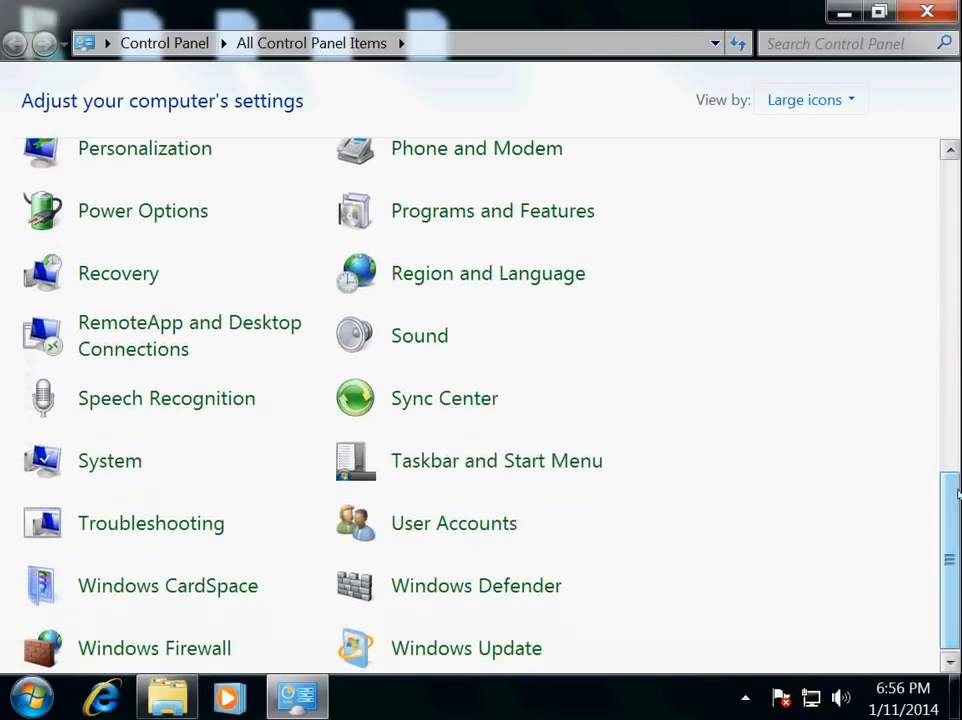
left_click(110, 463)
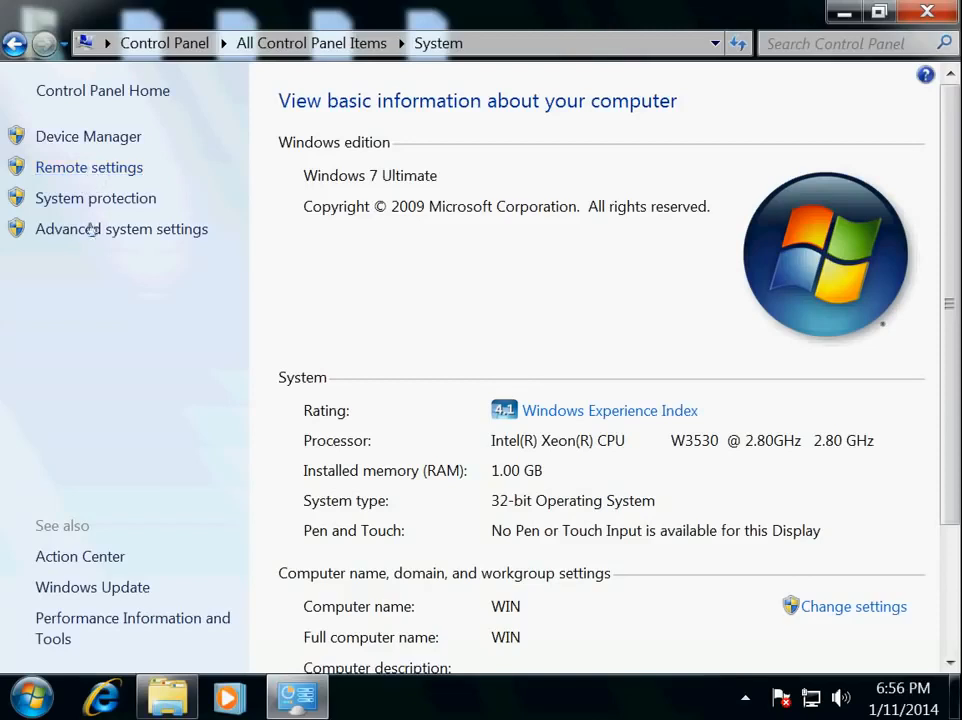
left_click(120, 231)
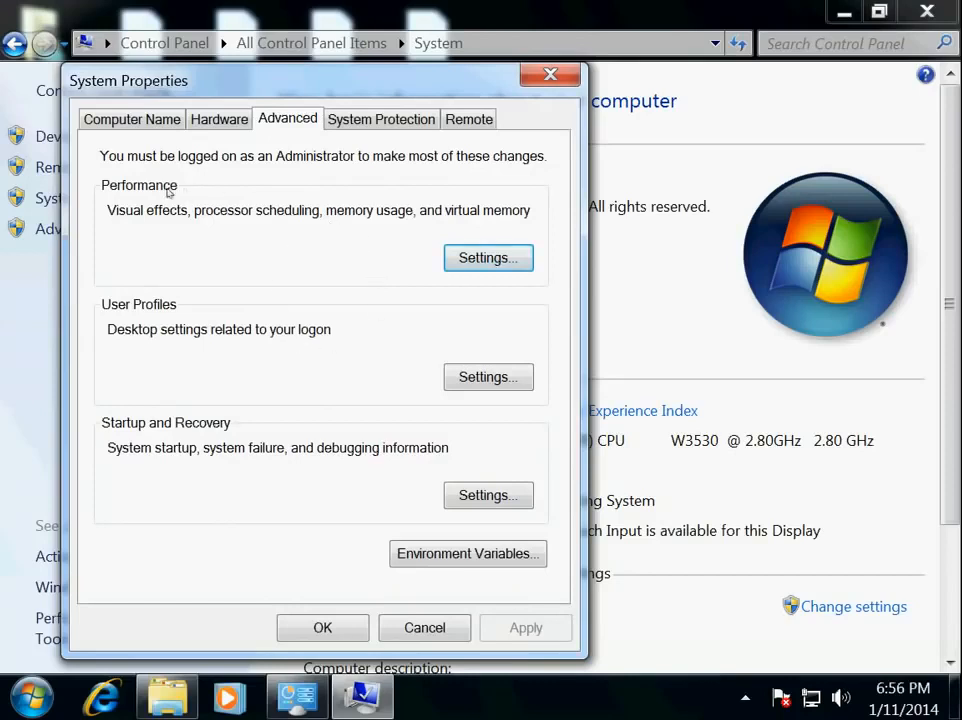
left_click(487, 258)
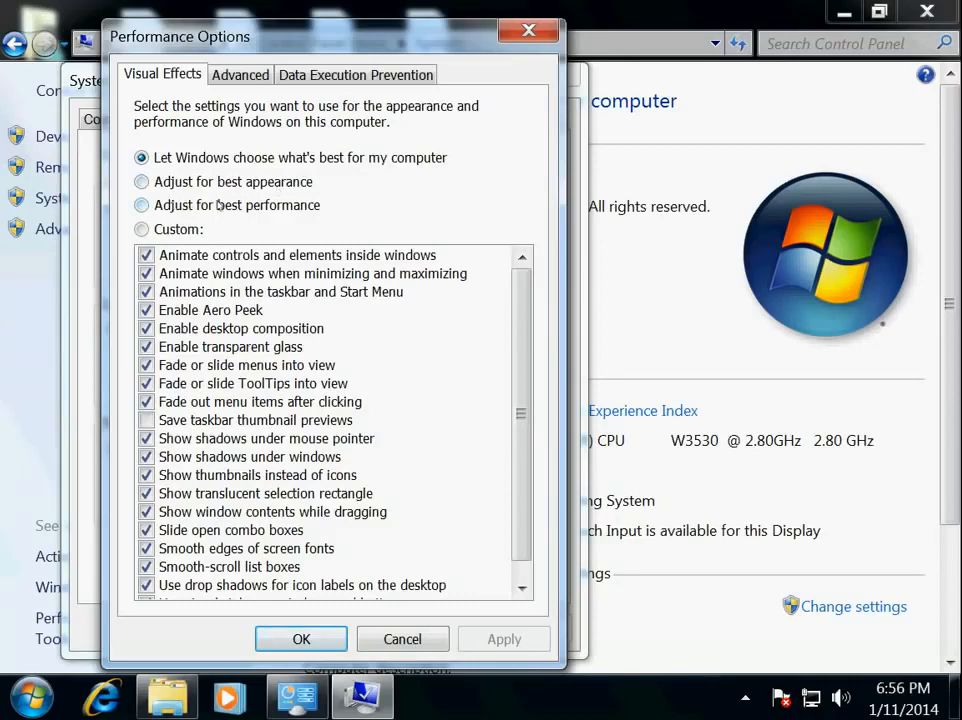
Apply custom visual effects with only drop shadows for desktop icon labels and visual styles on windows and buttons enabled
left_click(141, 205)
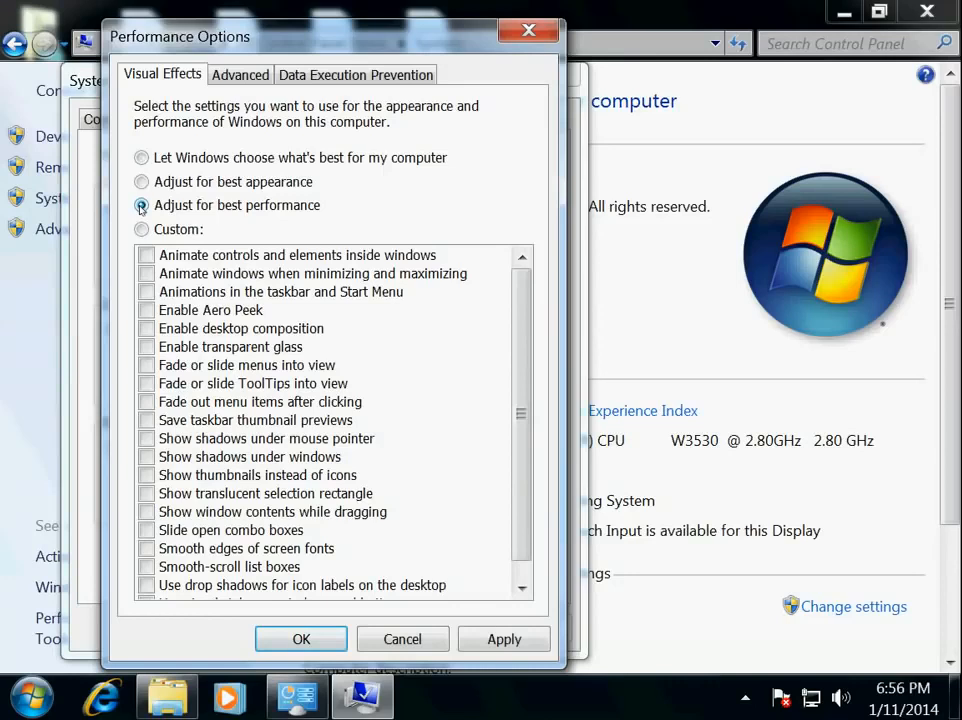
left_click(142, 230)
scroll(521, 410, "down", 1)
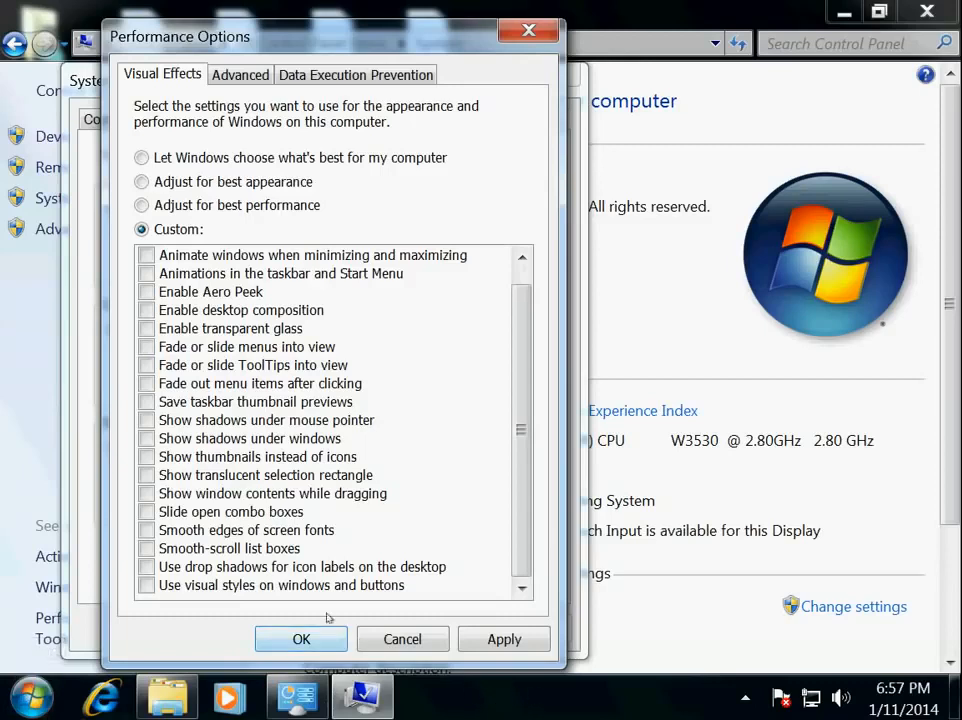
left_click(146, 586)
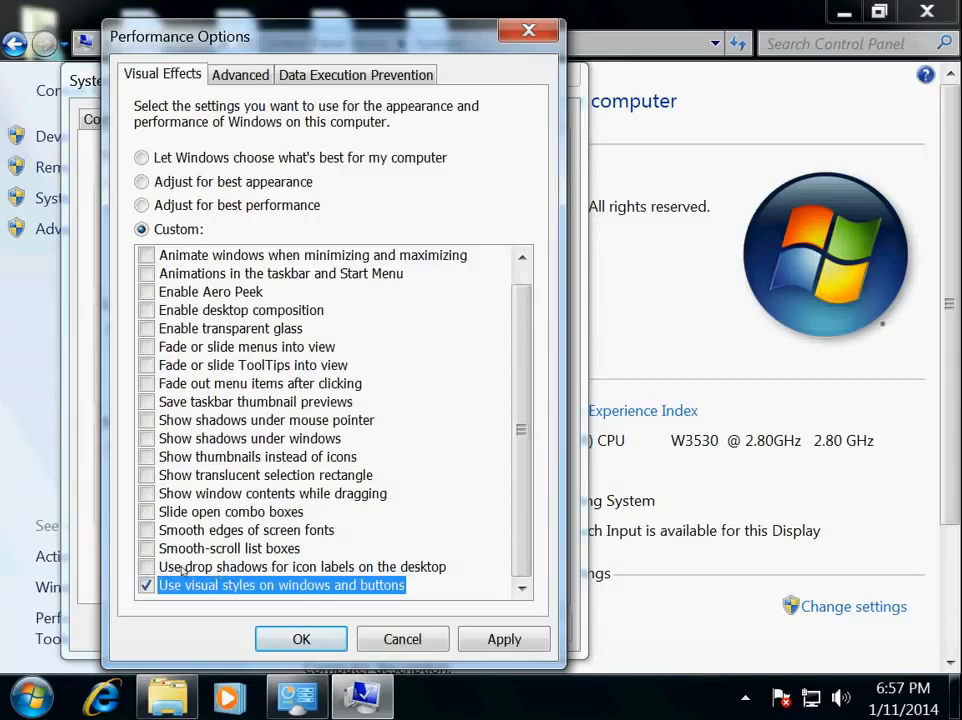
left_click(147, 567)
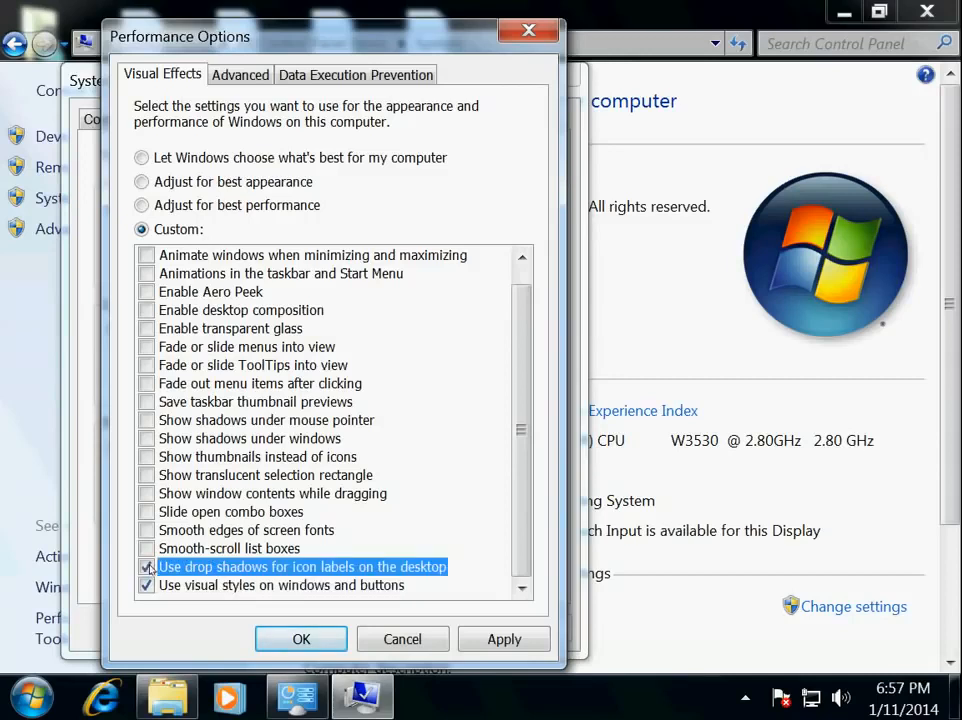
left_click(499, 641)
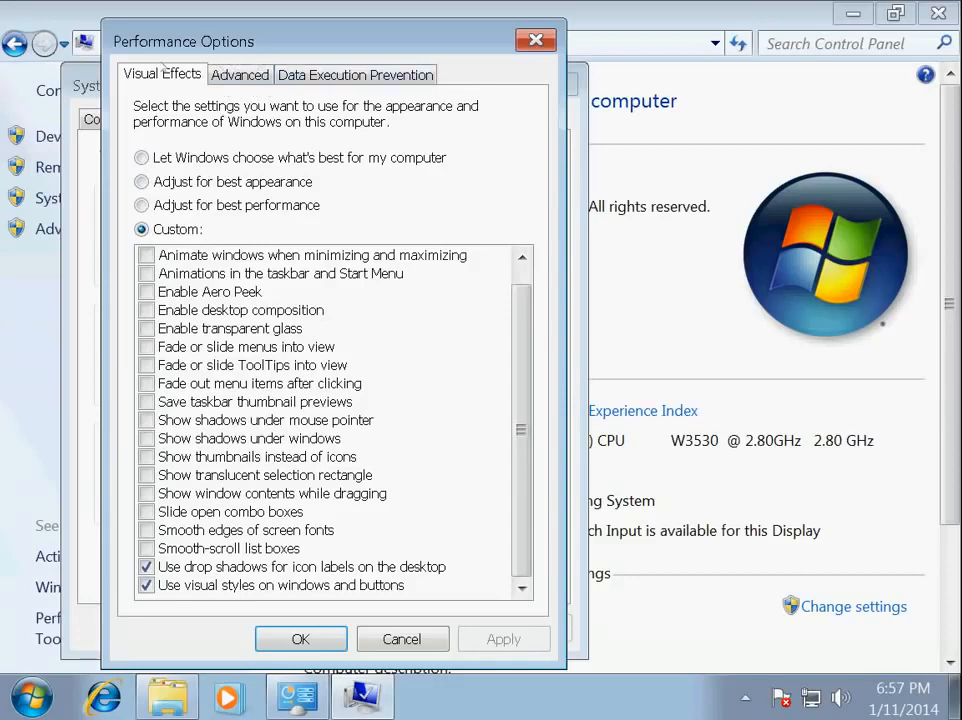
In the virtual memory settings, turn off automatic paging file management for all drives and select drive C:
left_click(243, 78)
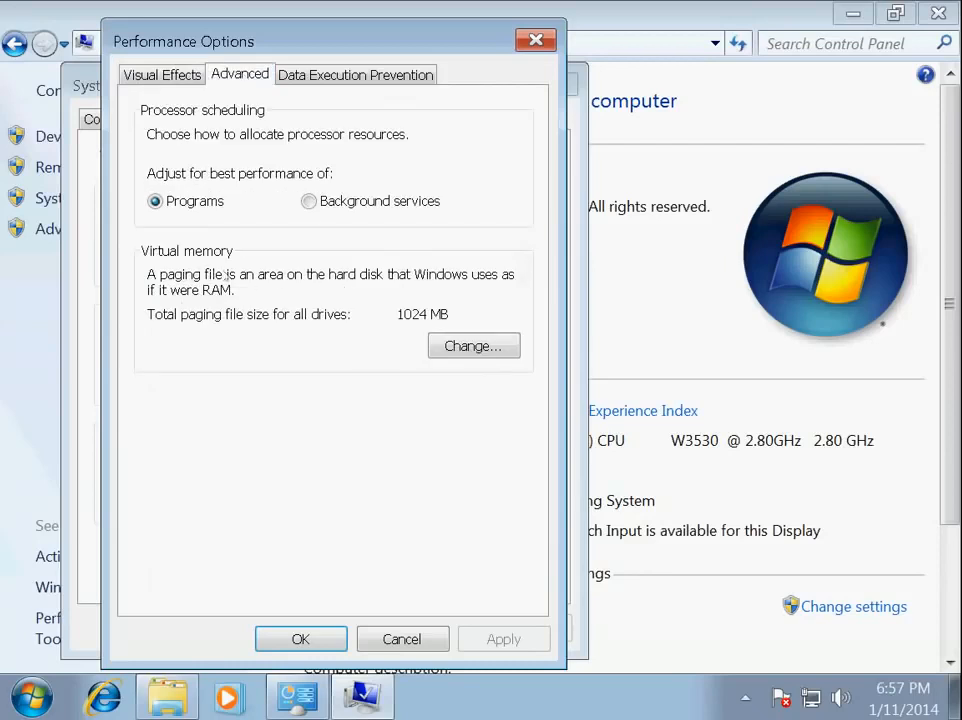
left_click(467, 347)
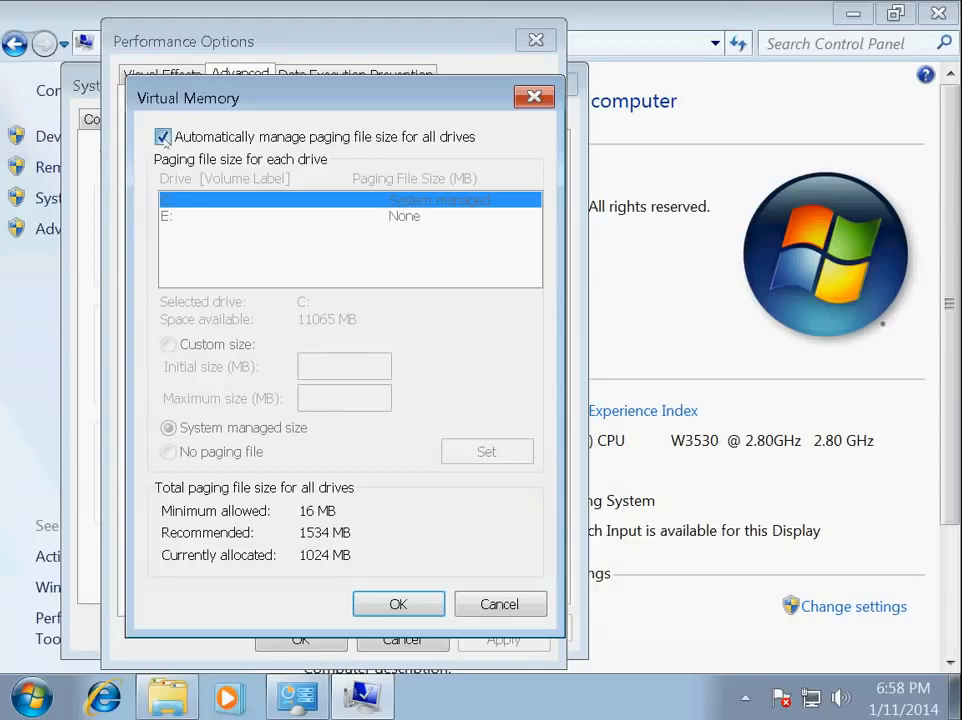
left_click(163, 137)
left_click(238, 216)
left_click(238, 201)
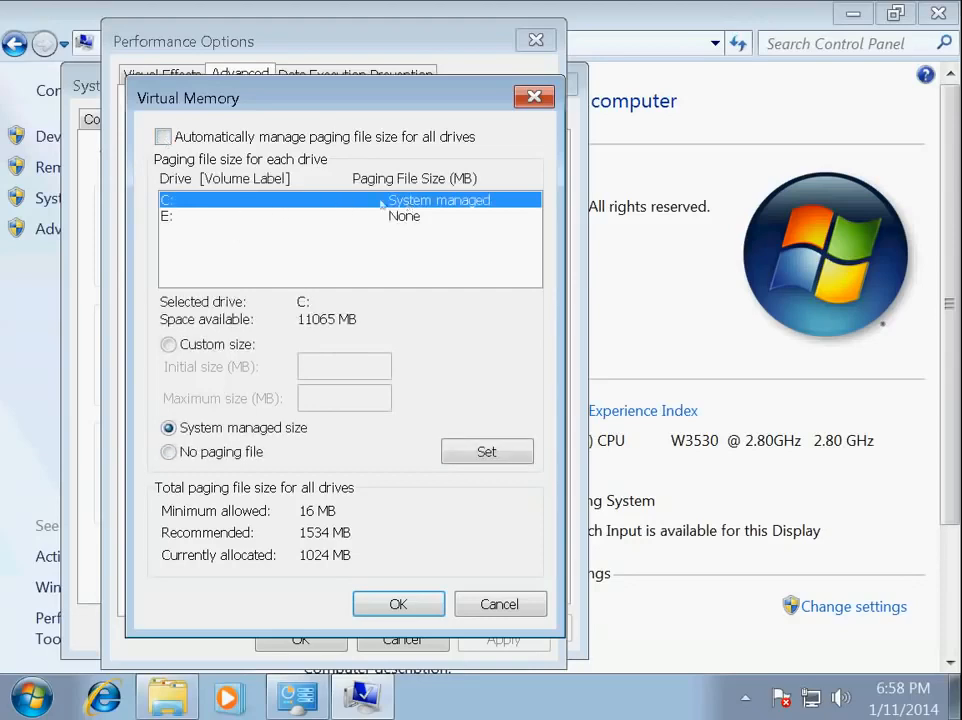
Set a custom paging file on drive C: with initial and maximum sizes of 1534 MB and confirm it
left_click(169, 346)
left_click(340, 362)
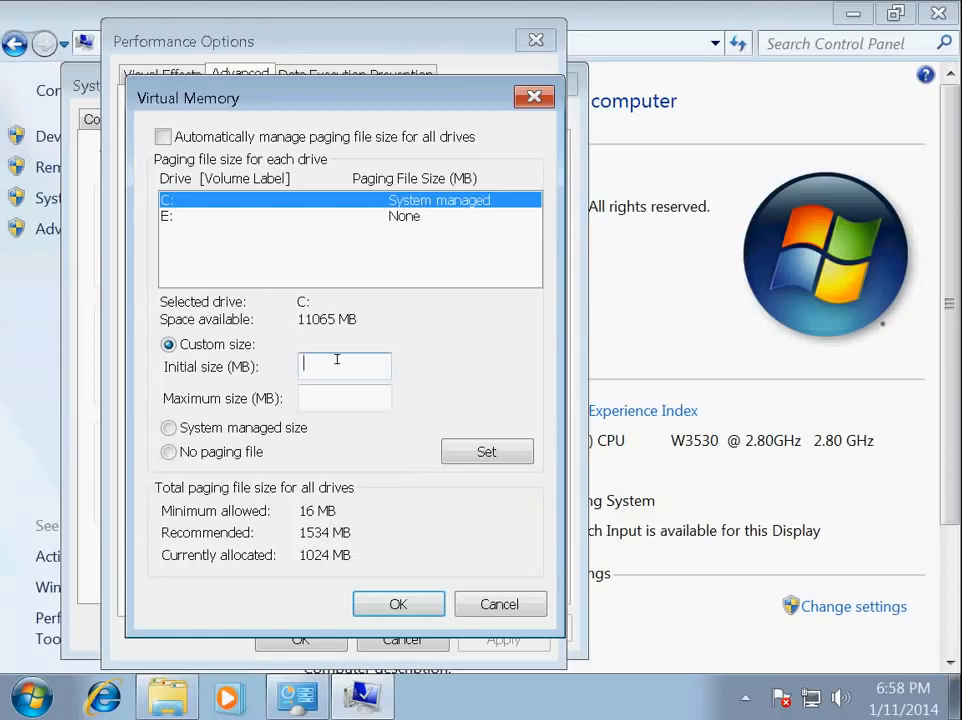
type("1534")
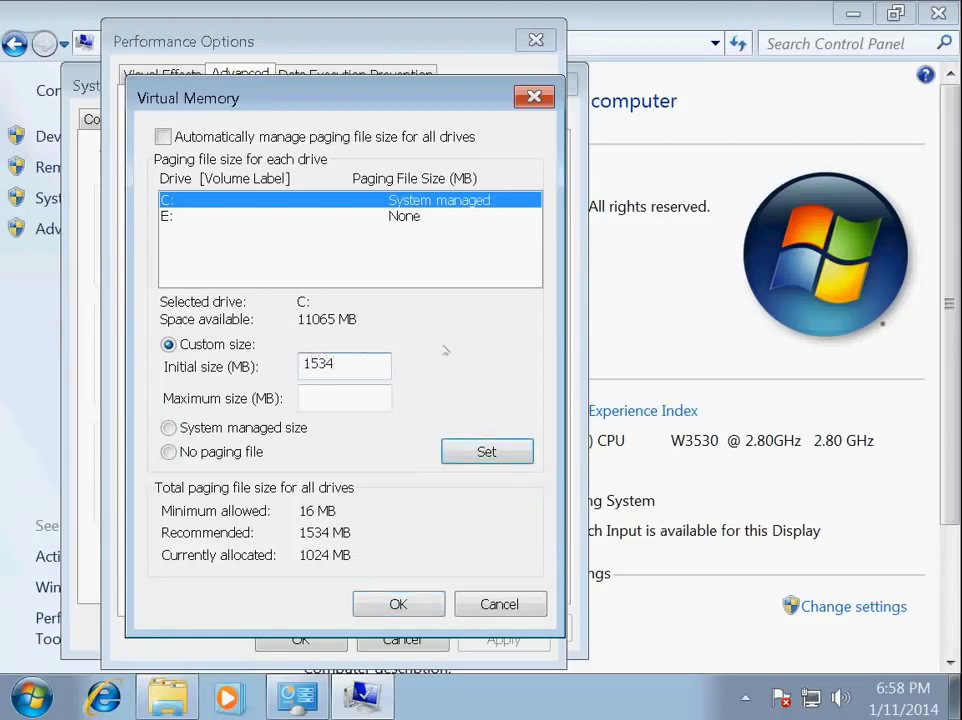
left_click(366, 390)
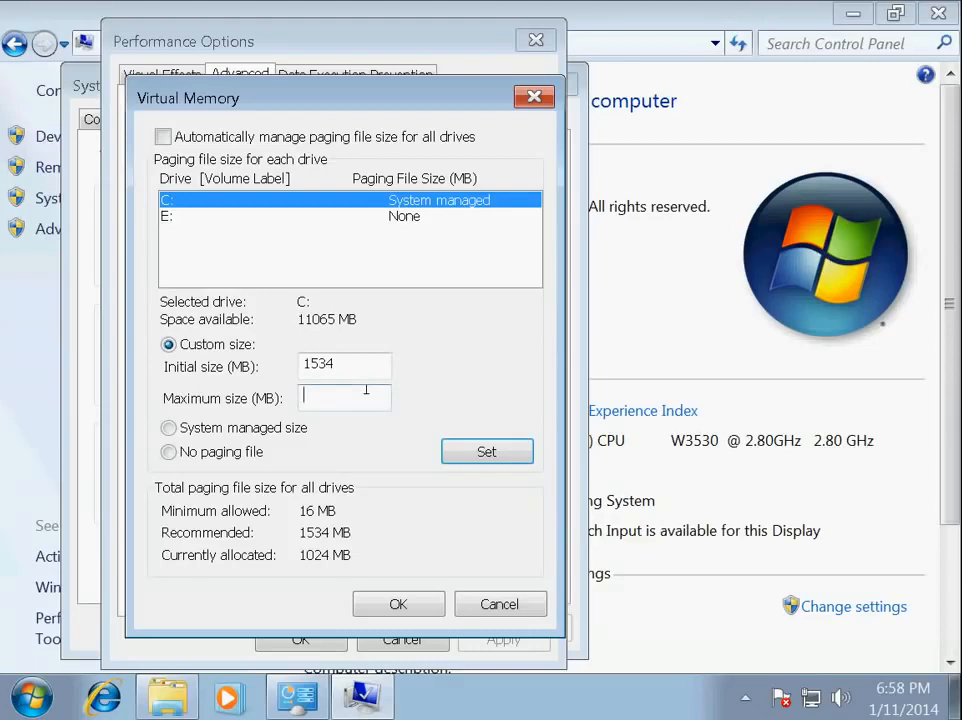
type("1534")
left_click(490, 454)
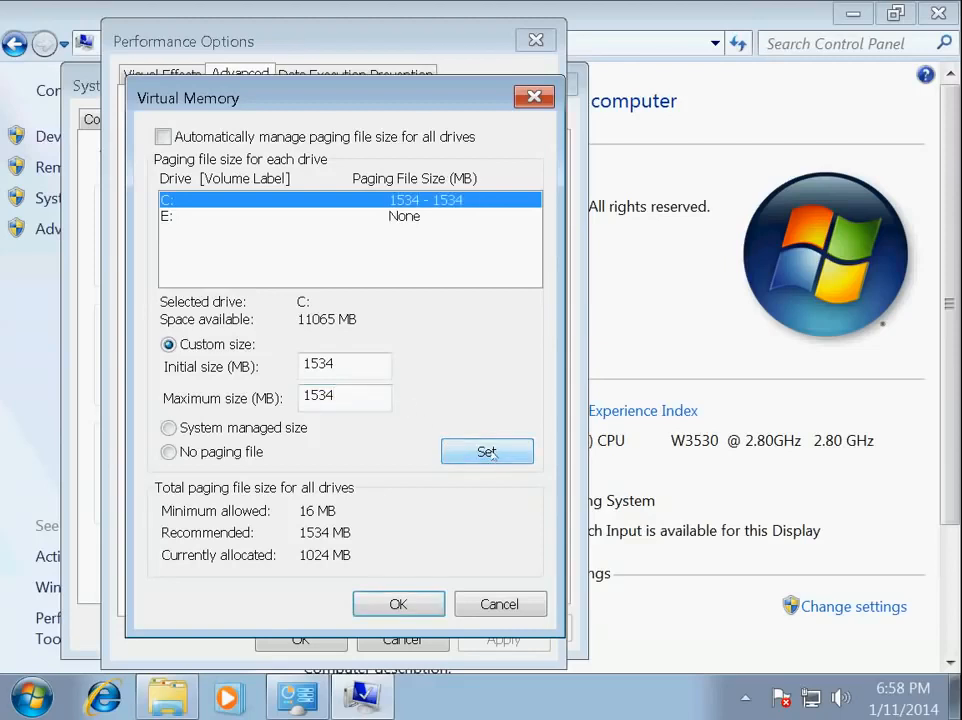
left_click(400, 604)
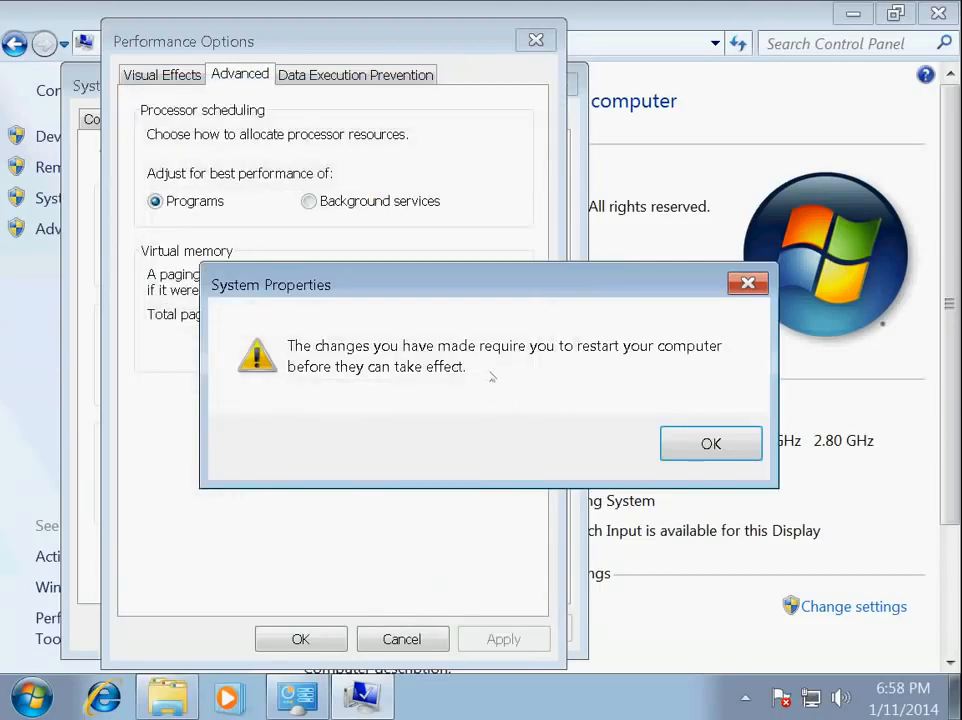
left_click(700, 442)
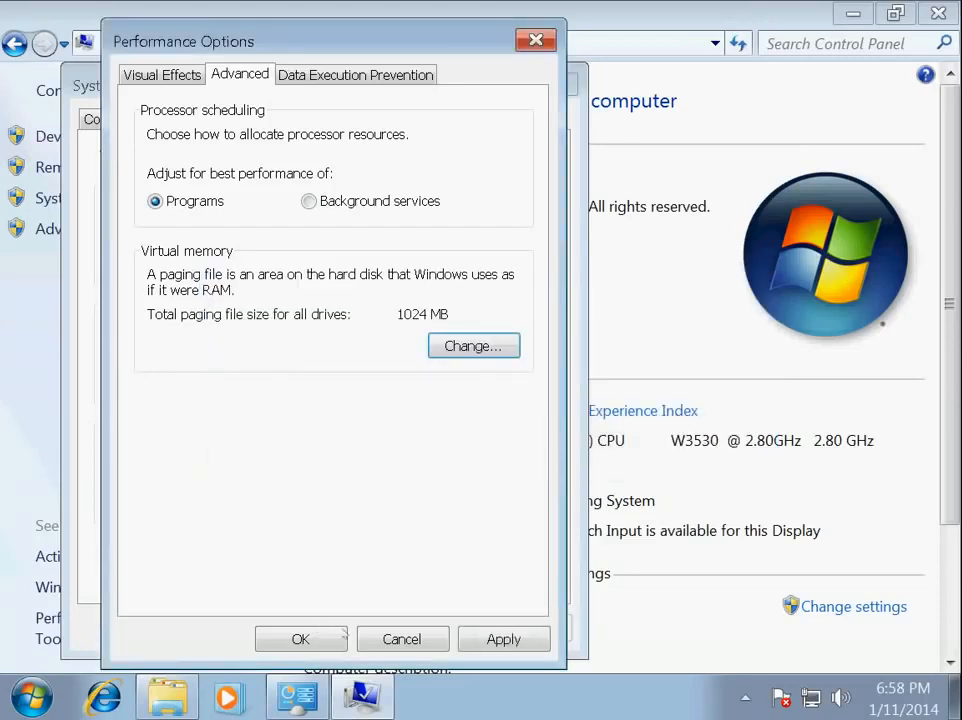
Accept the performance and system property changes, postpone the restart, and close the System window
left_click(296, 638)
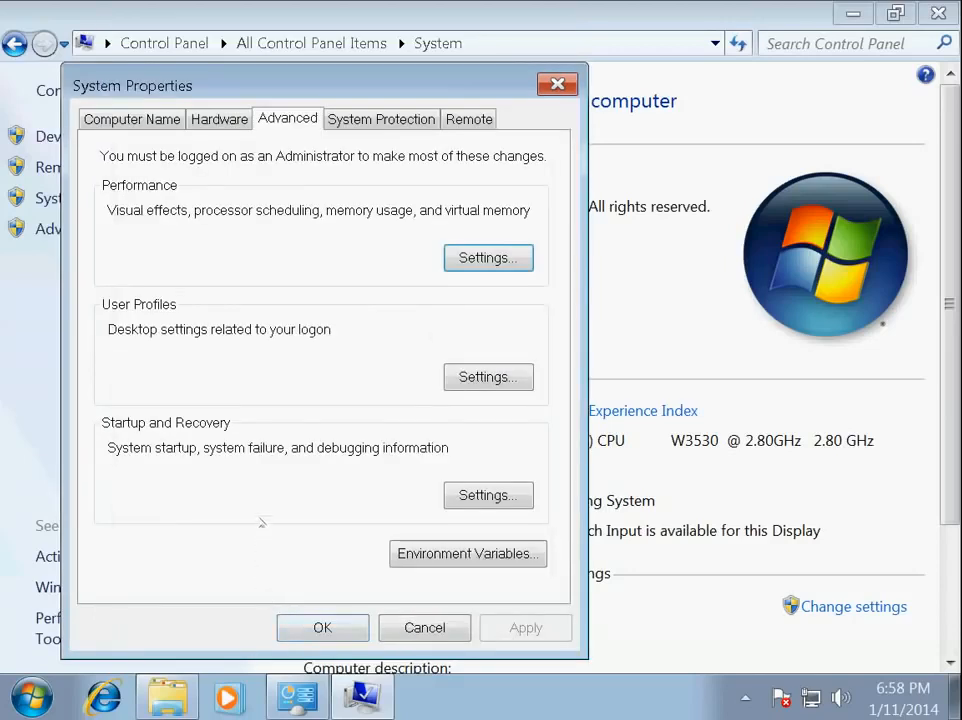
left_click(322, 628)
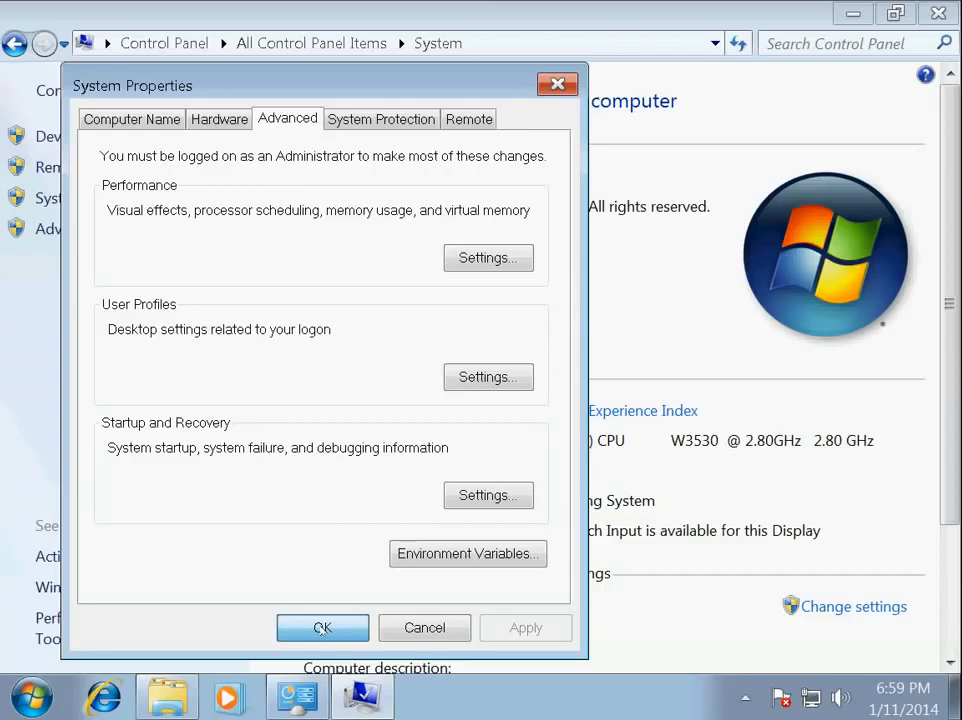
left_click(589, 381)
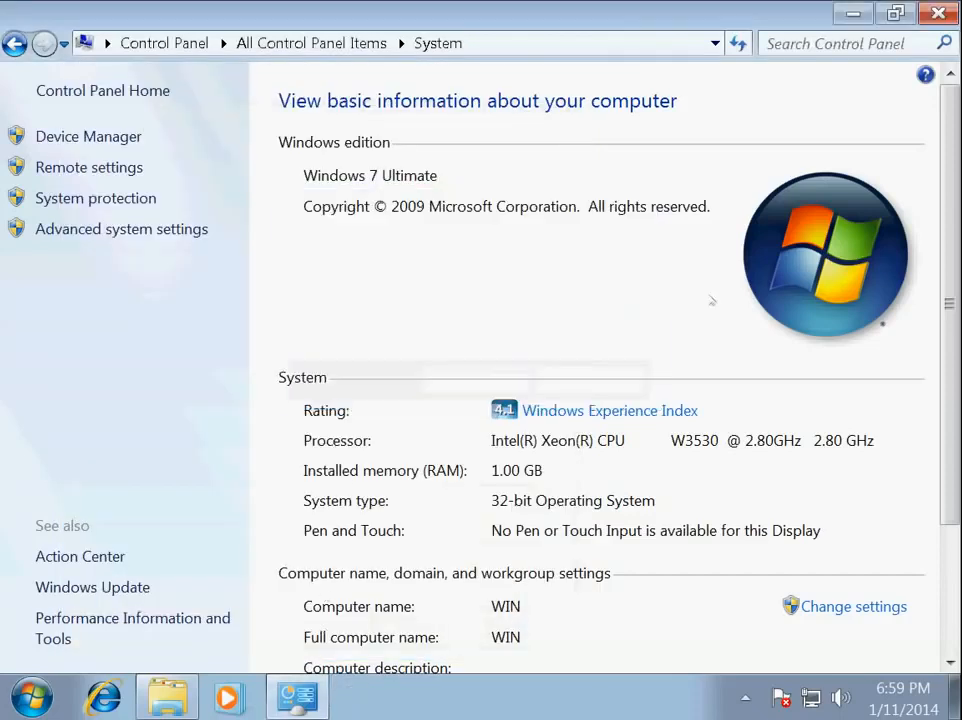
left_click(938, 13)
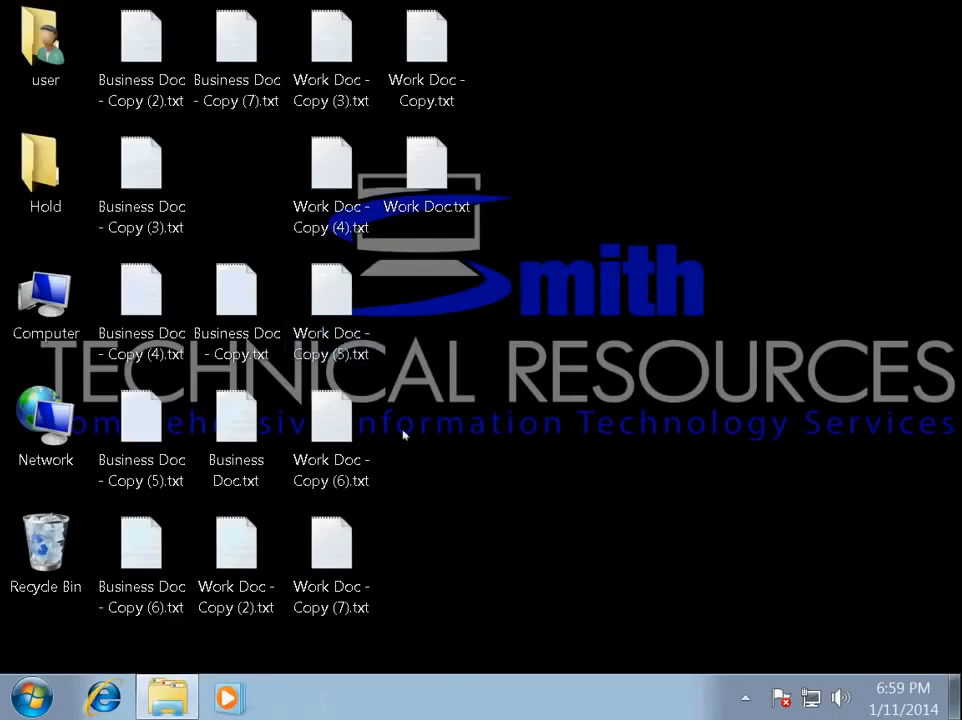
Open Power Options from the Control Panel and activate the High performance power plan
left_click(32, 697)
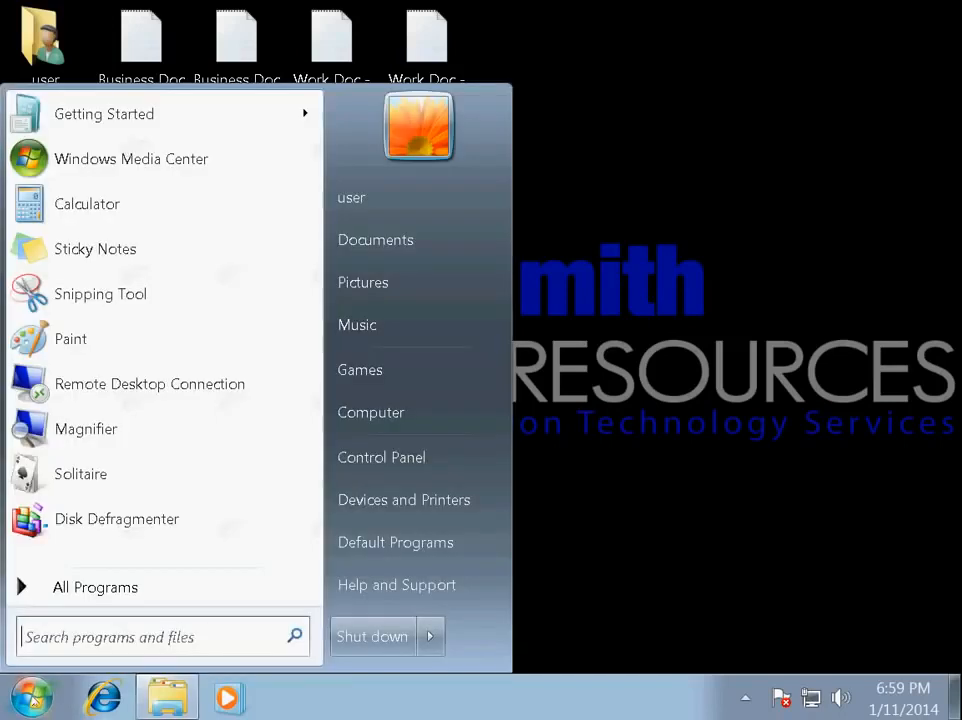
left_click(403, 457)
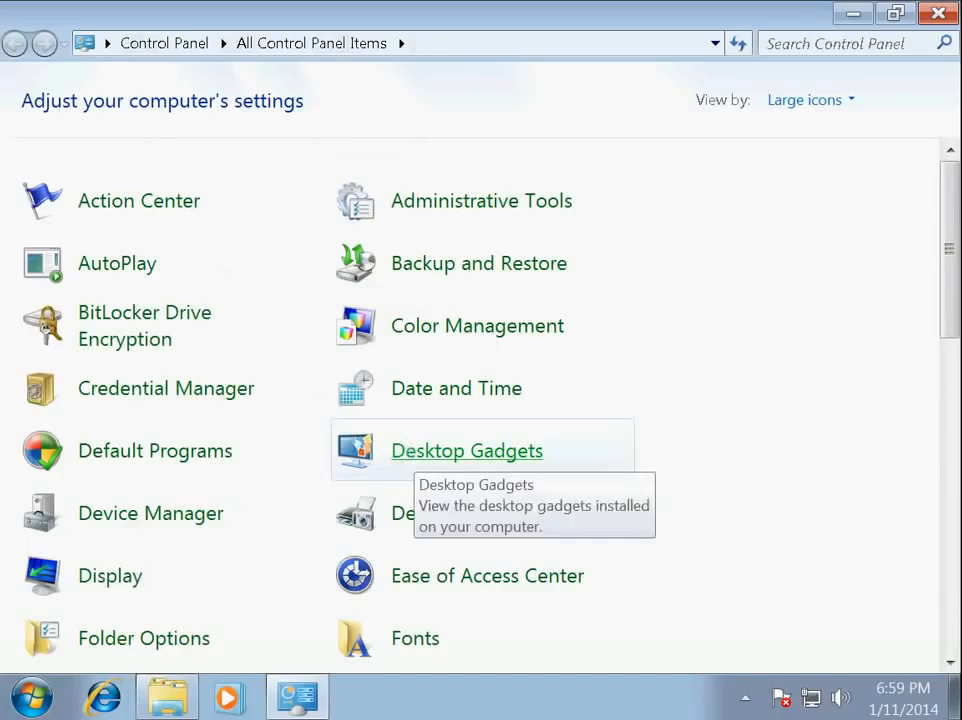
scroll(408, 453, "down", 5)
scroll(343, 440, "down", 2)
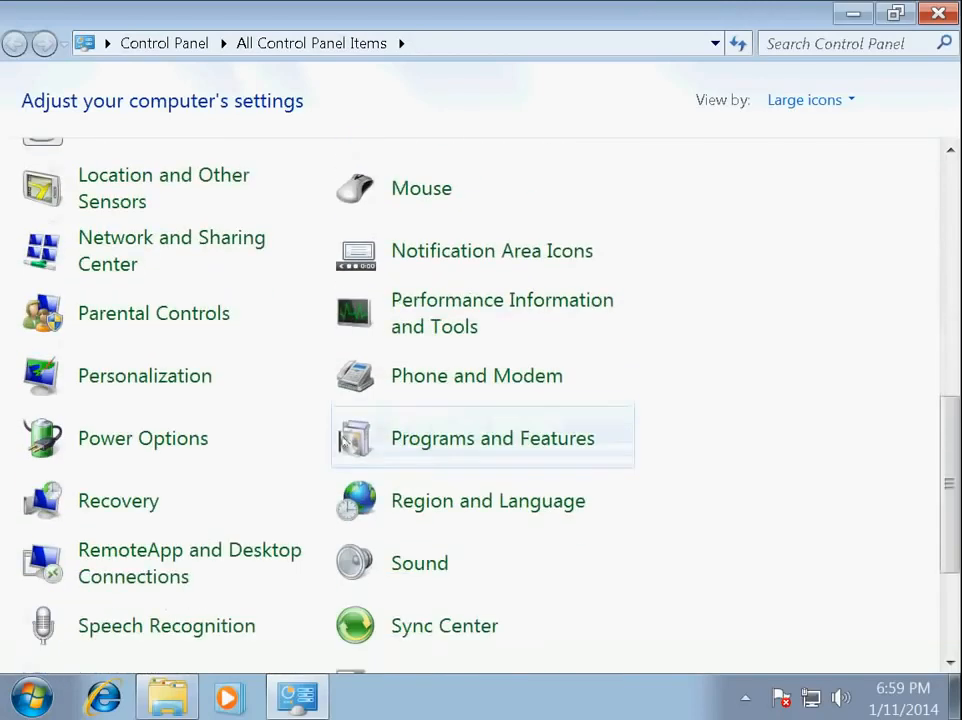
left_click(172, 440)
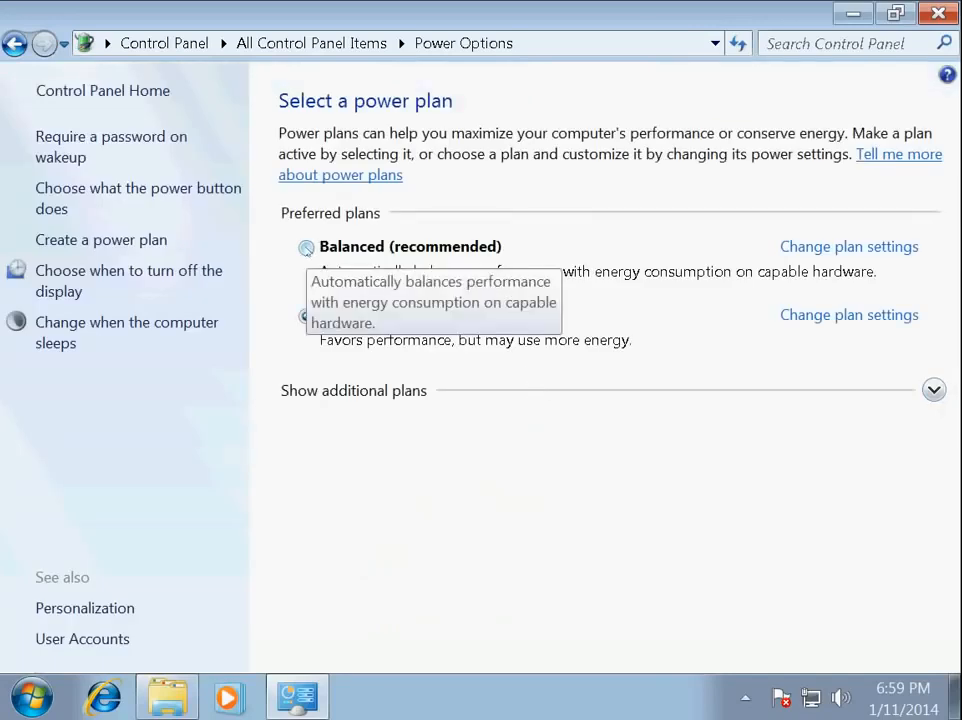
left_click(306, 248)
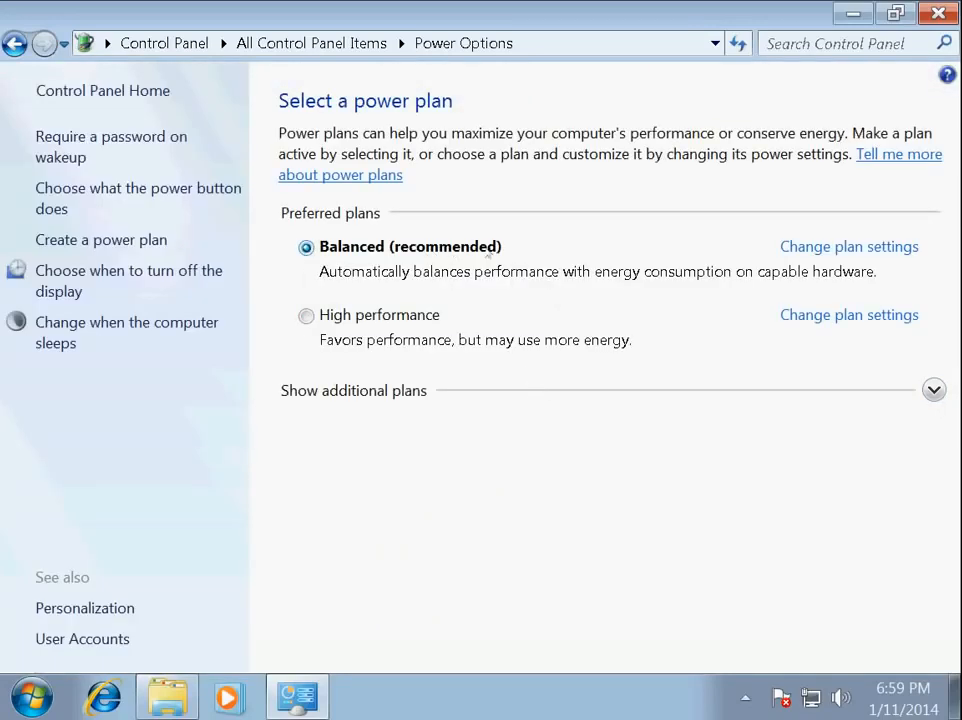
left_click(307, 316)
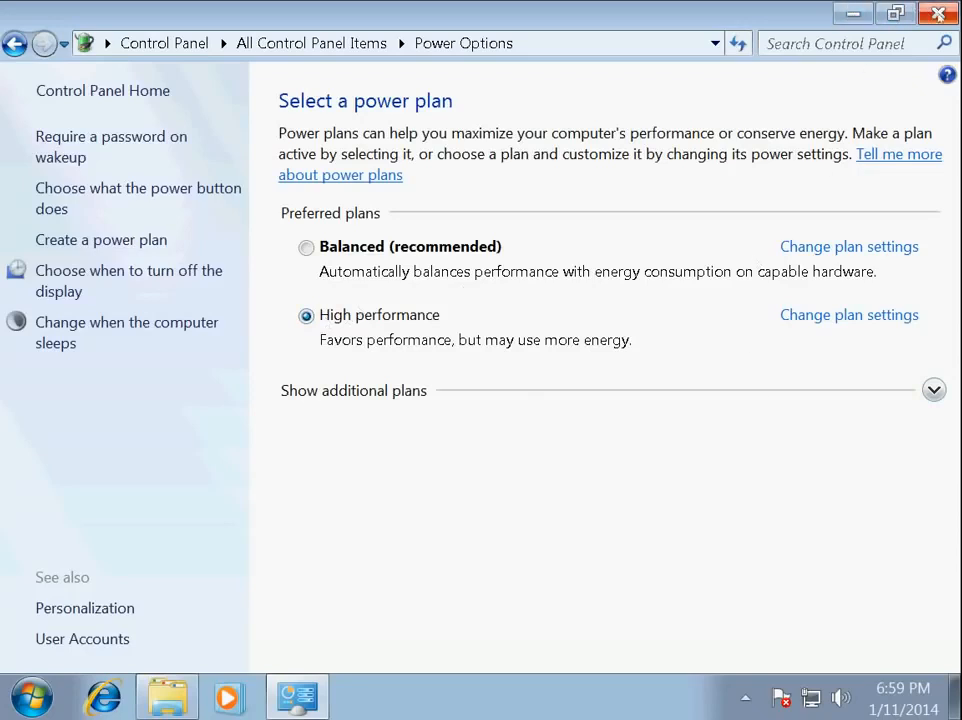
Return to the list of all Control Panel items and open Programs and Features
left_click(14, 43)
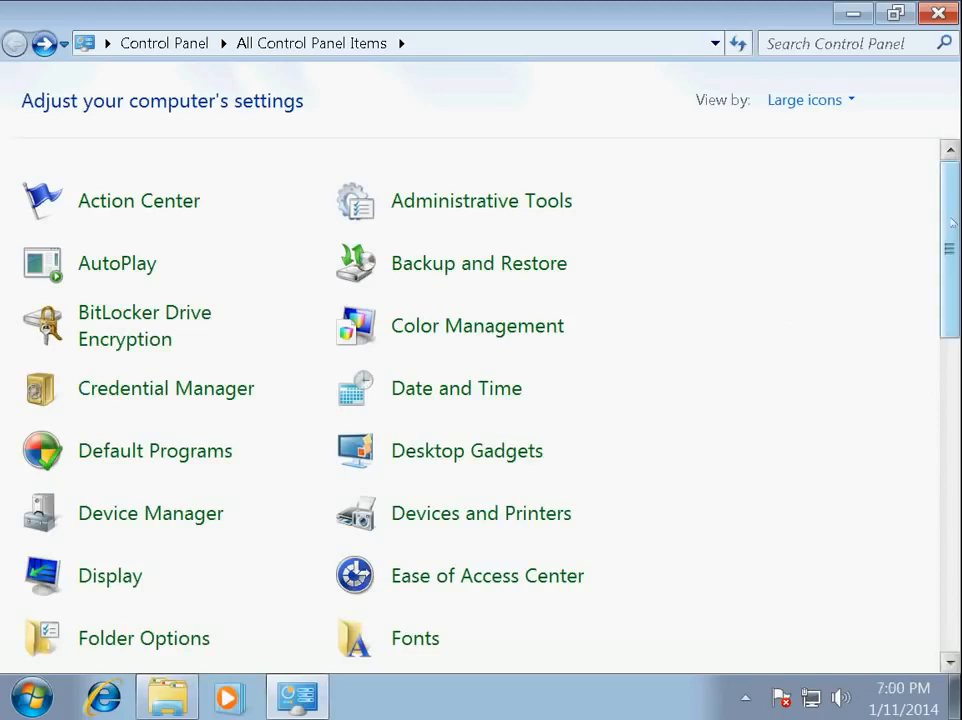
left_click_drag(952, 225, 957, 535)
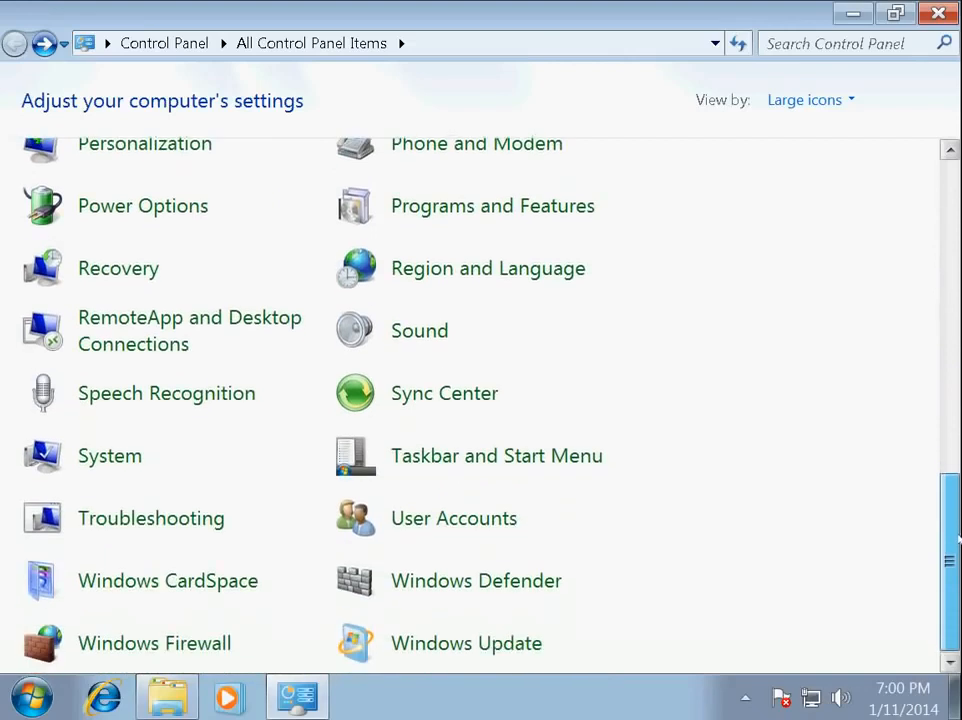
scroll(540, 390, "up", 3)
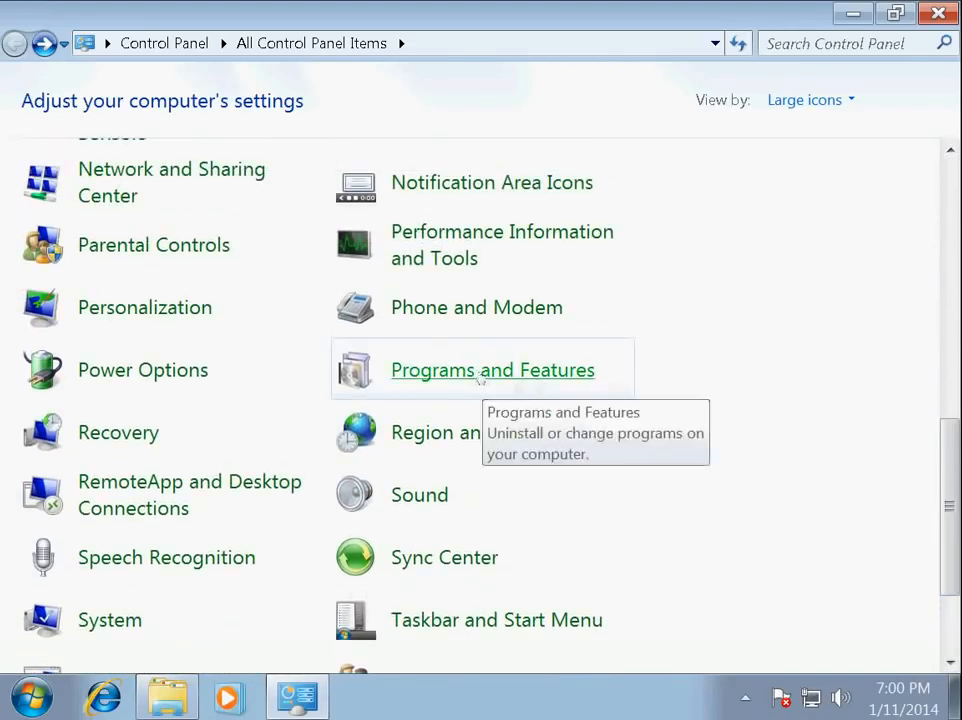
left_click(490, 372)
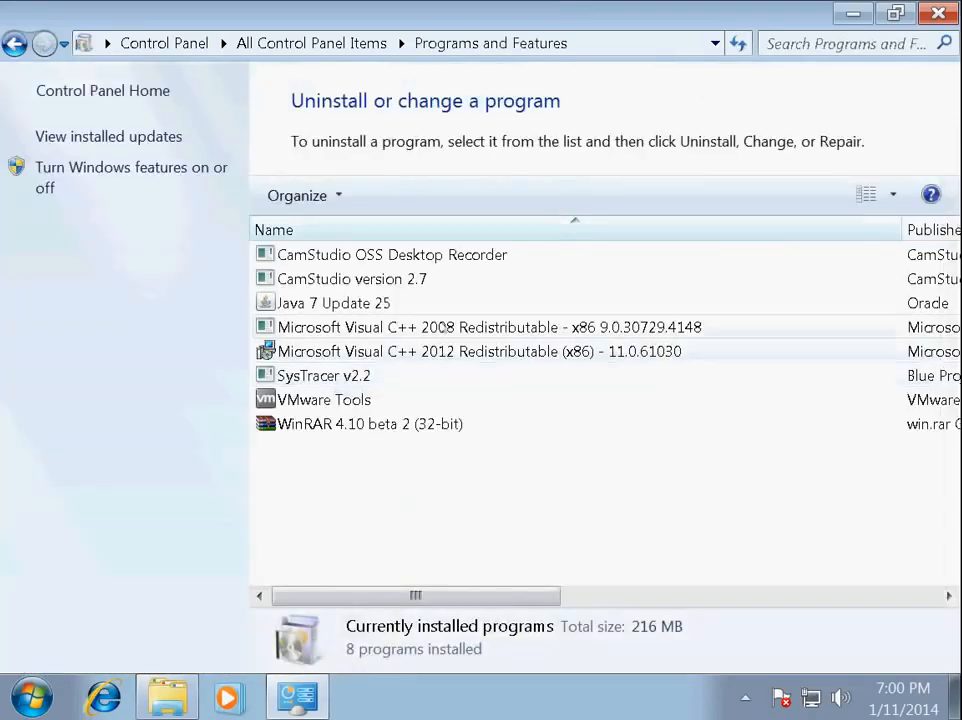
Show the uninstall option for SysTracer v2.2, dismiss it without uninstalling, and close Programs and Features
right_click(367, 378)
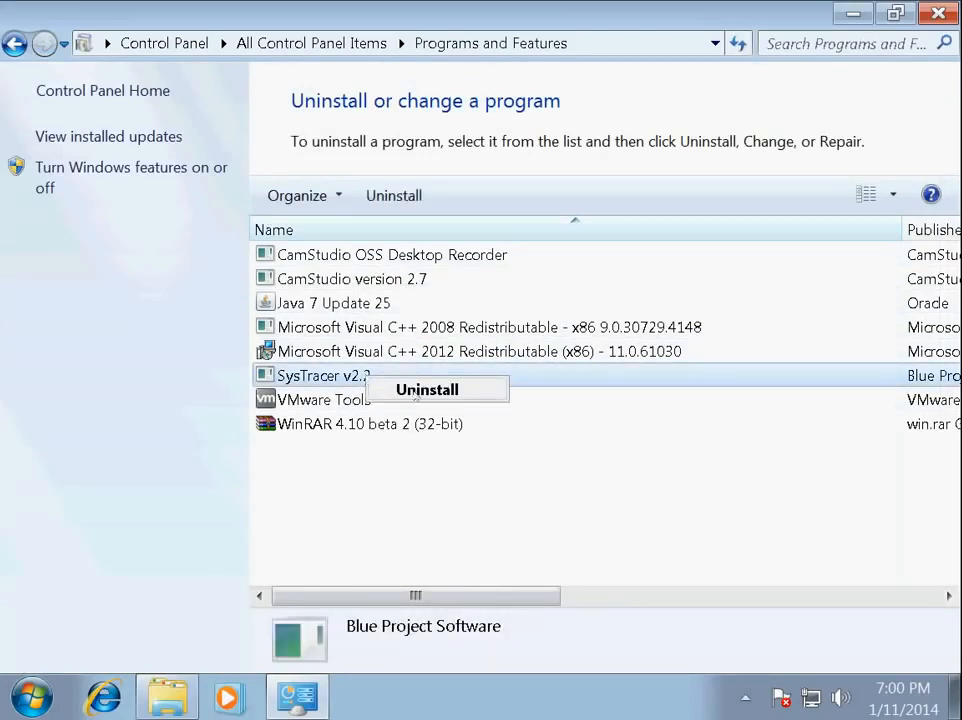
left_click(432, 524)
left_click(432, 524)
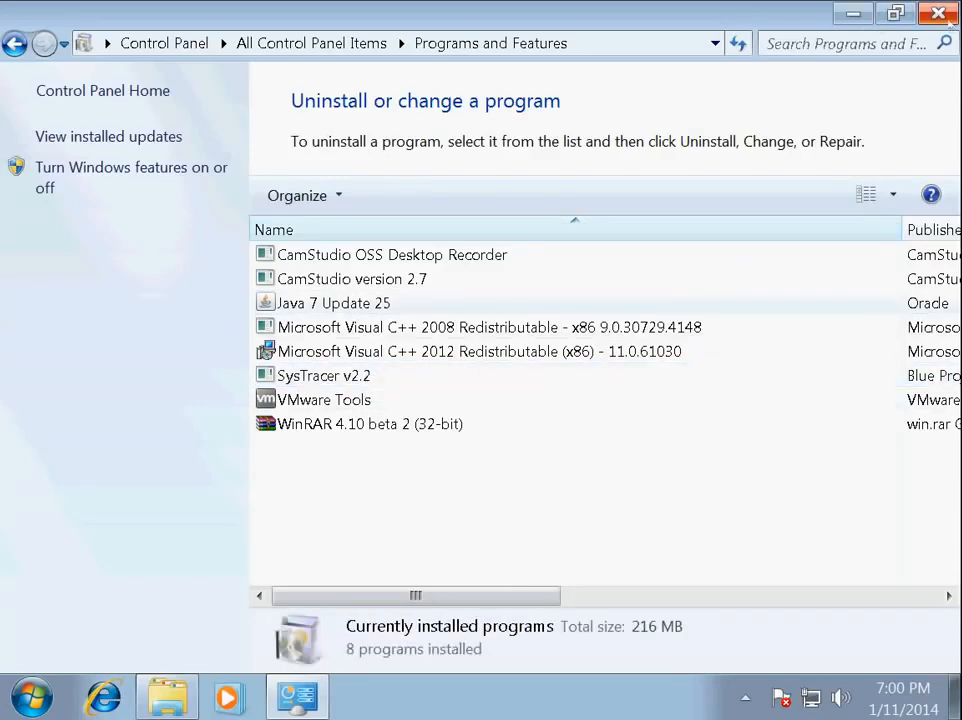
left_click(940, 14)
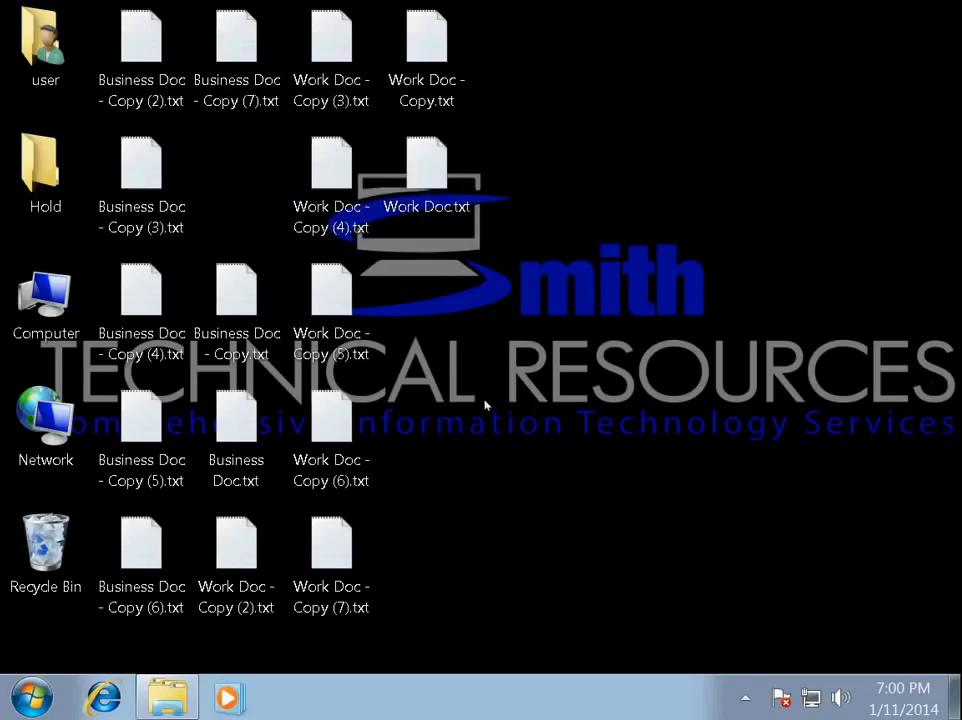
Create a new folder named Work on the desktop
right_click(476, 497)
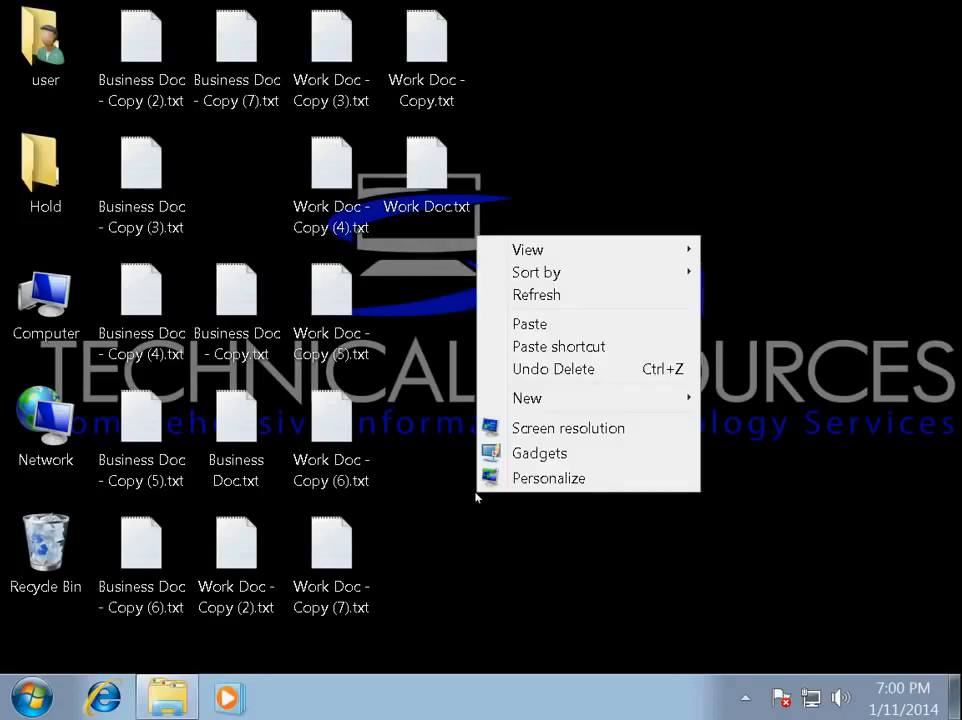
mouse_move(531, 398)
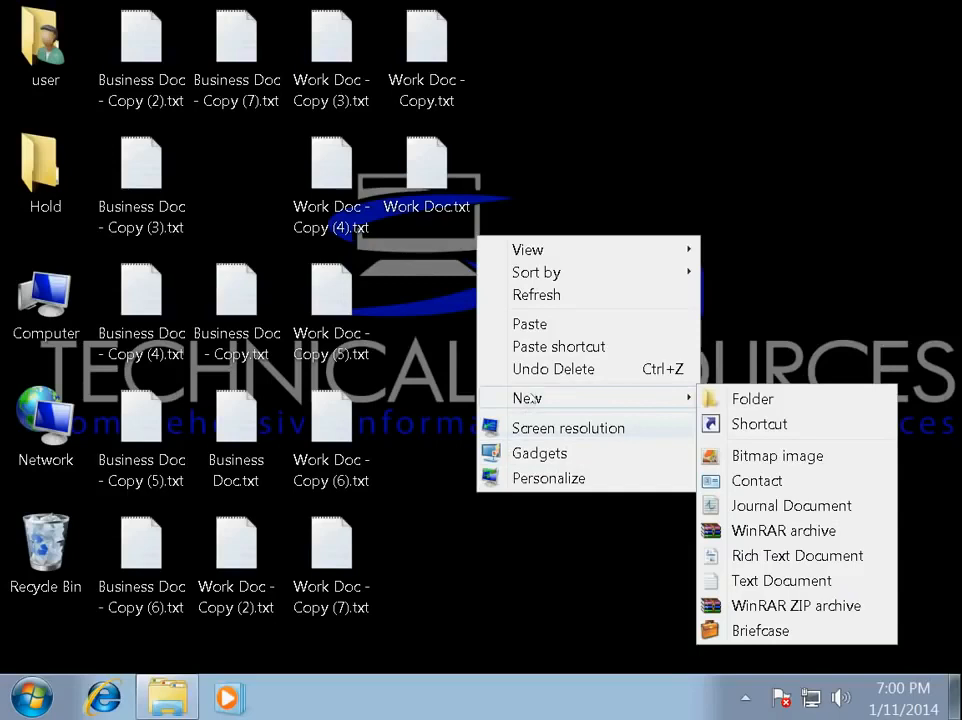
left_click(765, 398)
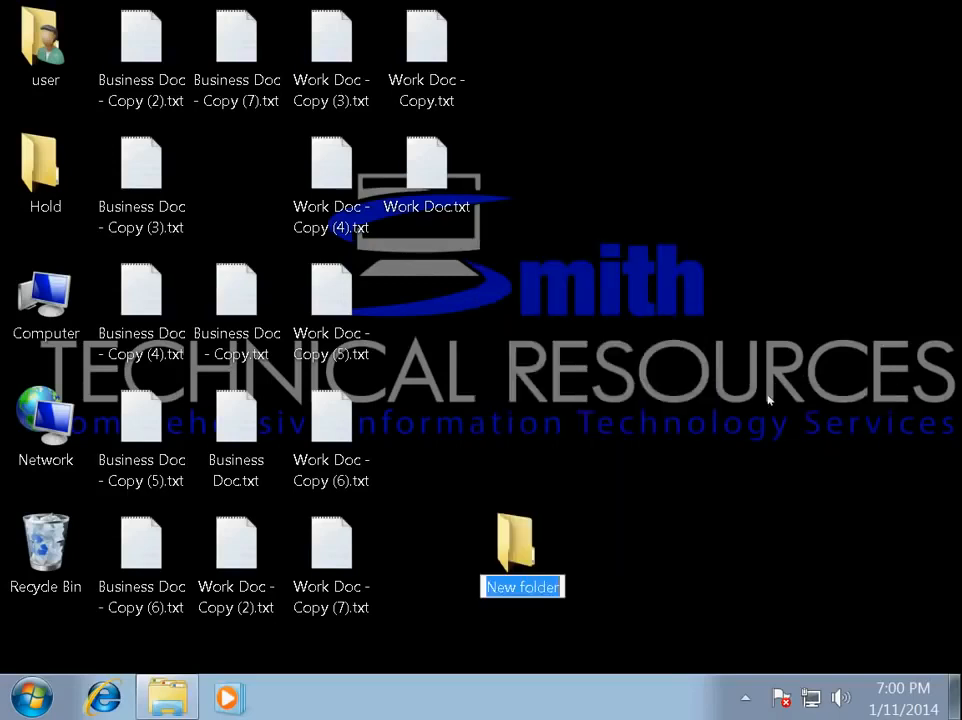
type("Work")
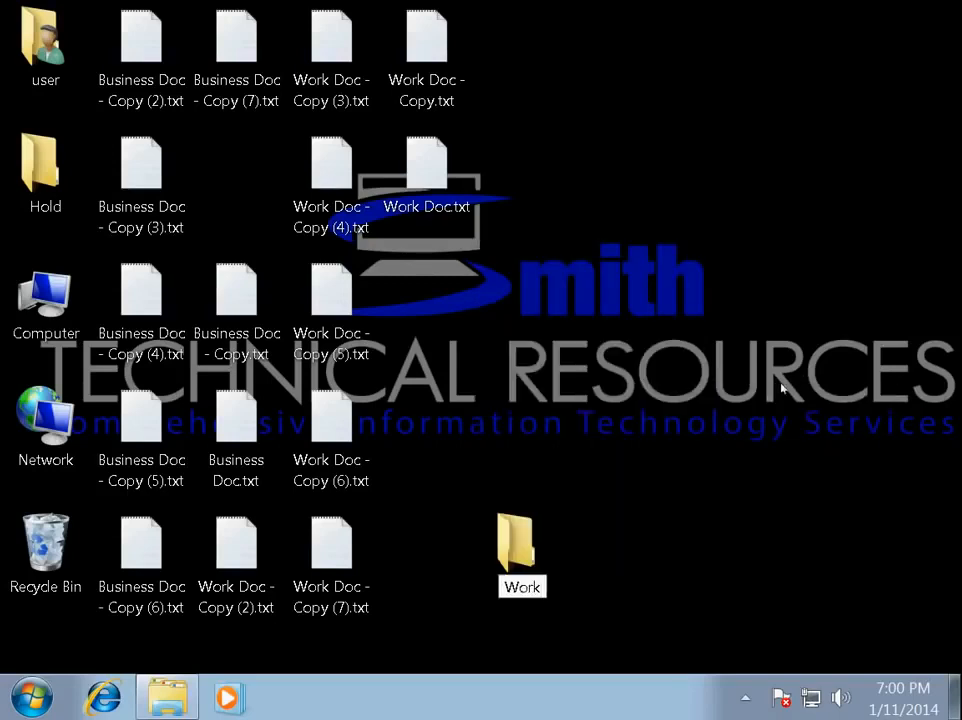
key("Return")
Move all Business Doc and Work Doc text files from the desktop into the Work folder and place the folder beside Hold
left_click_drag(526, 13, 166, 473)
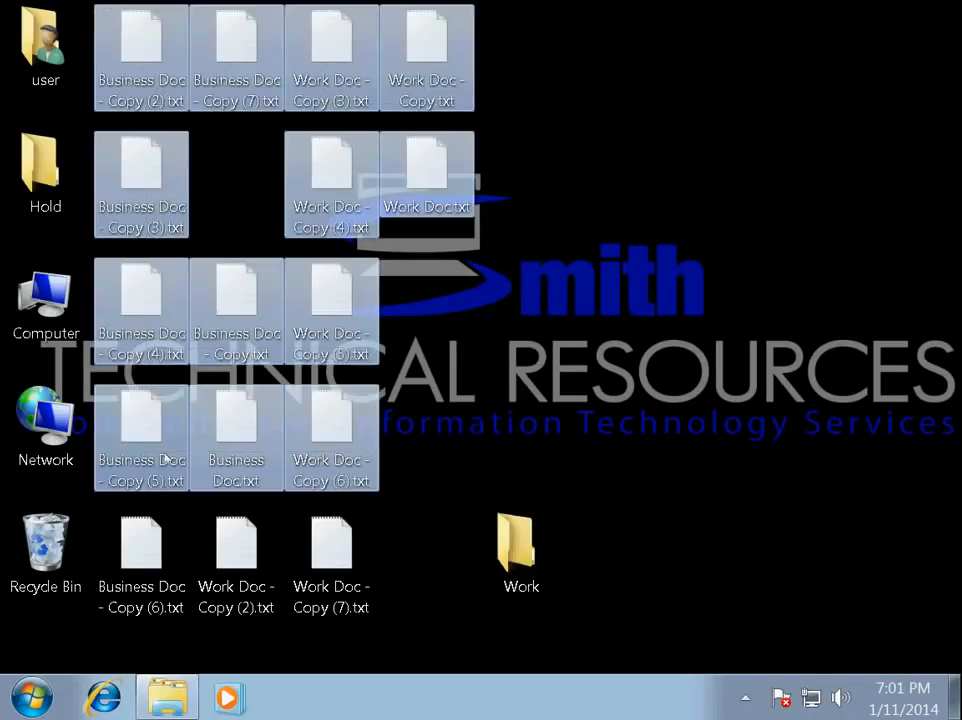
left_click(140, 550, "ctrl")
left_click(233, 550, "ctrl")
left_click(330, 548, "ctrl")
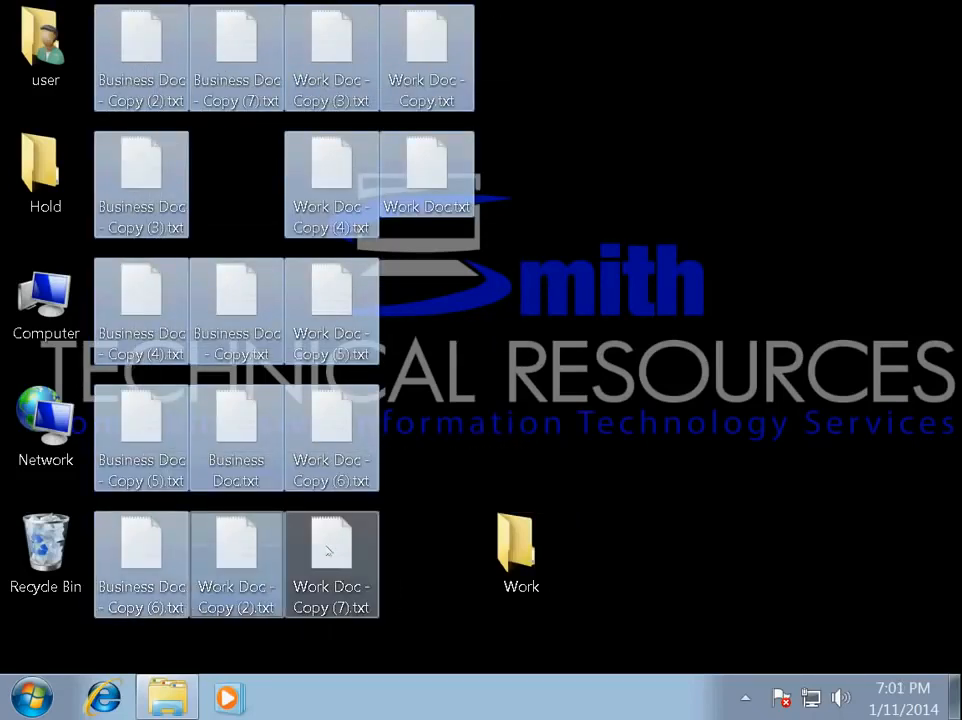
left_click_drag(378, 441, 155, 173)
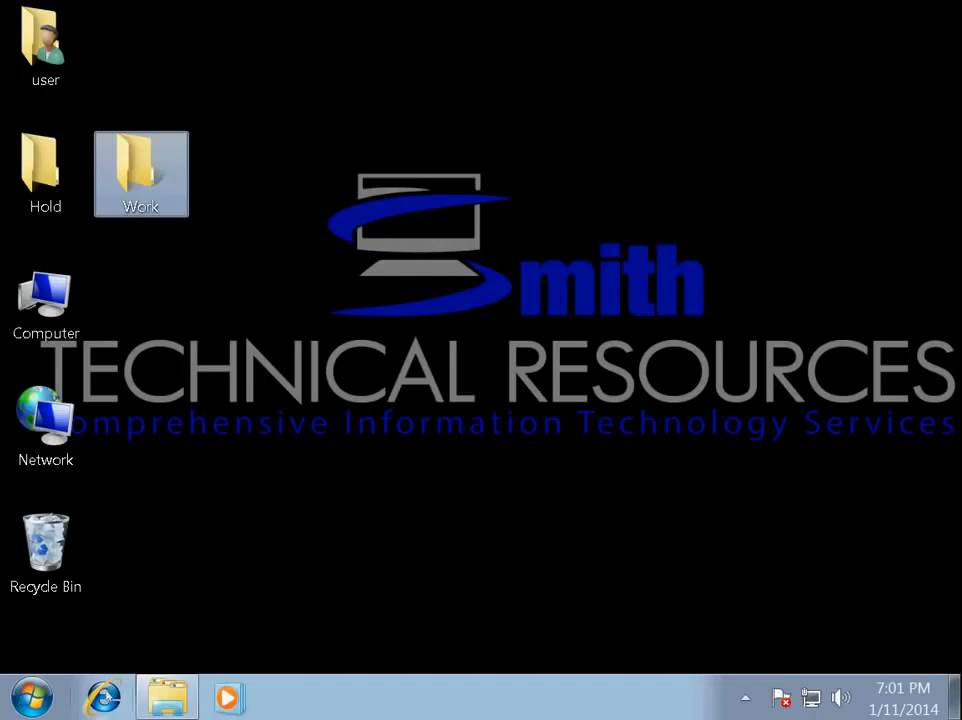
left_click(108, 695)
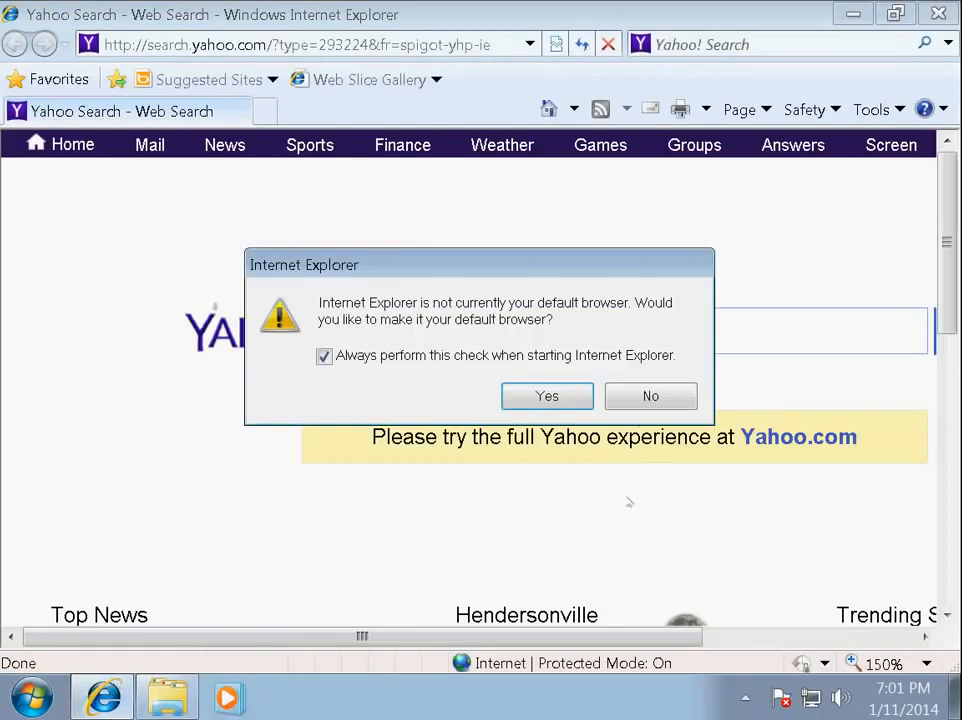
left_click(649, 397)
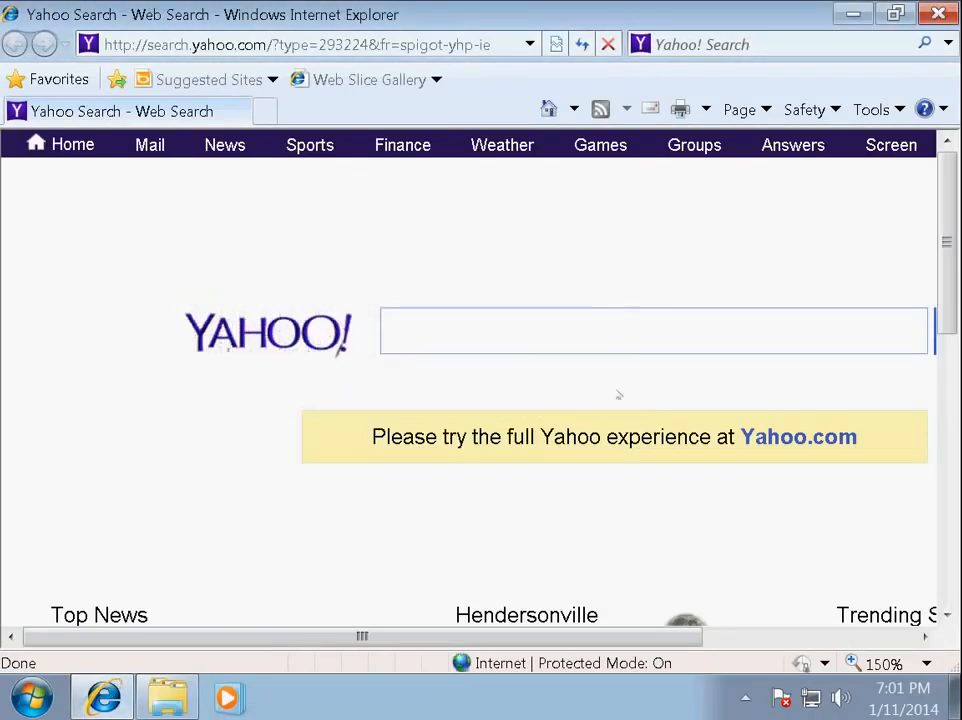
left_click(270, 44)
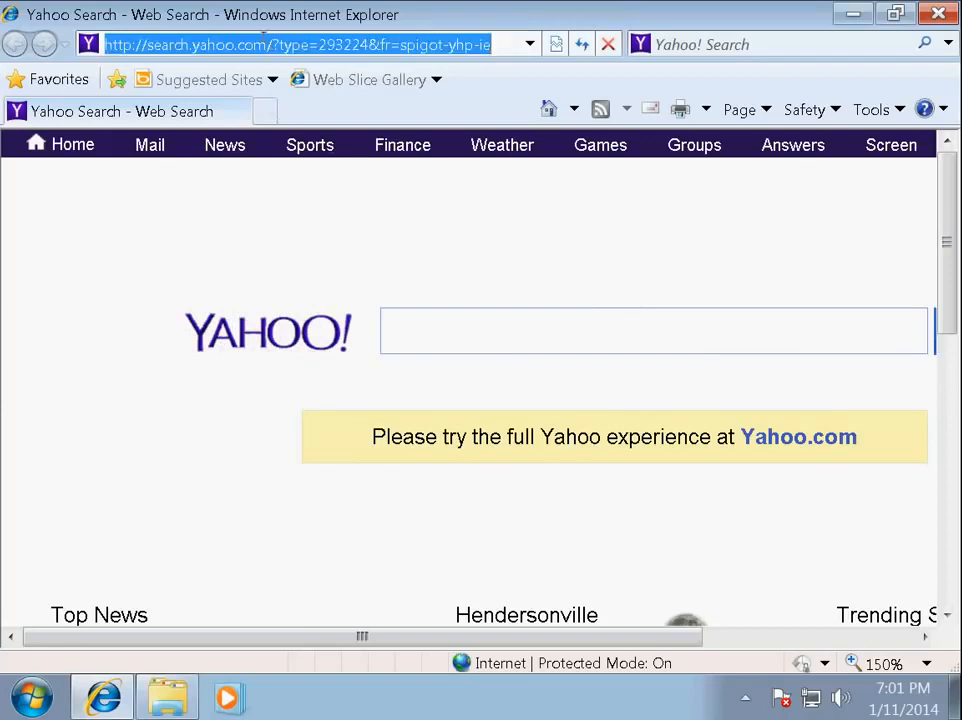
type("www.avast.com")
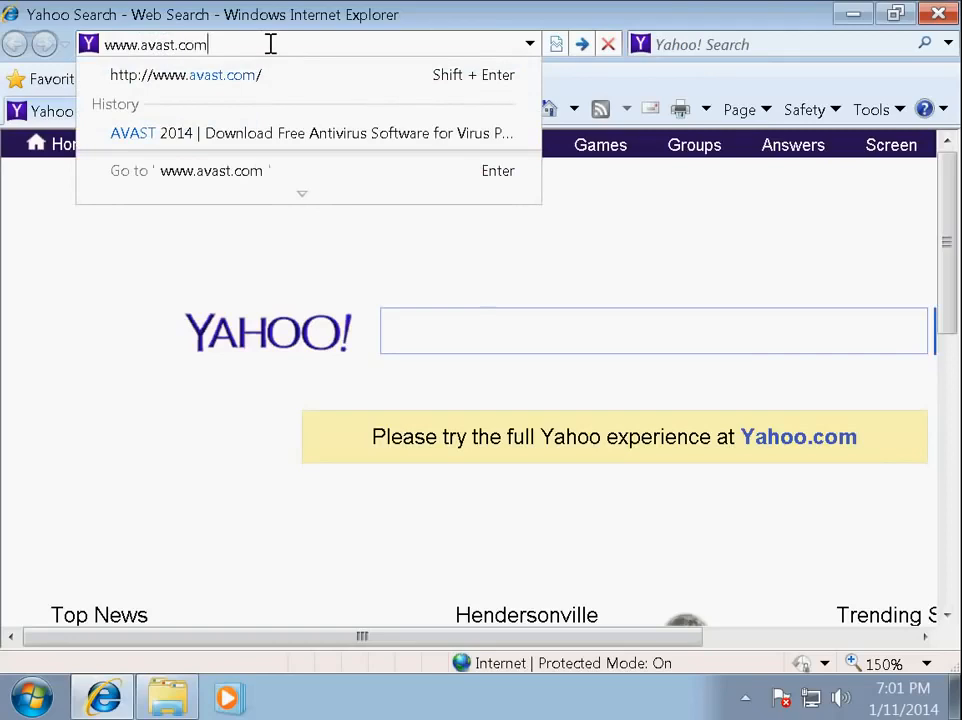
key("Return")
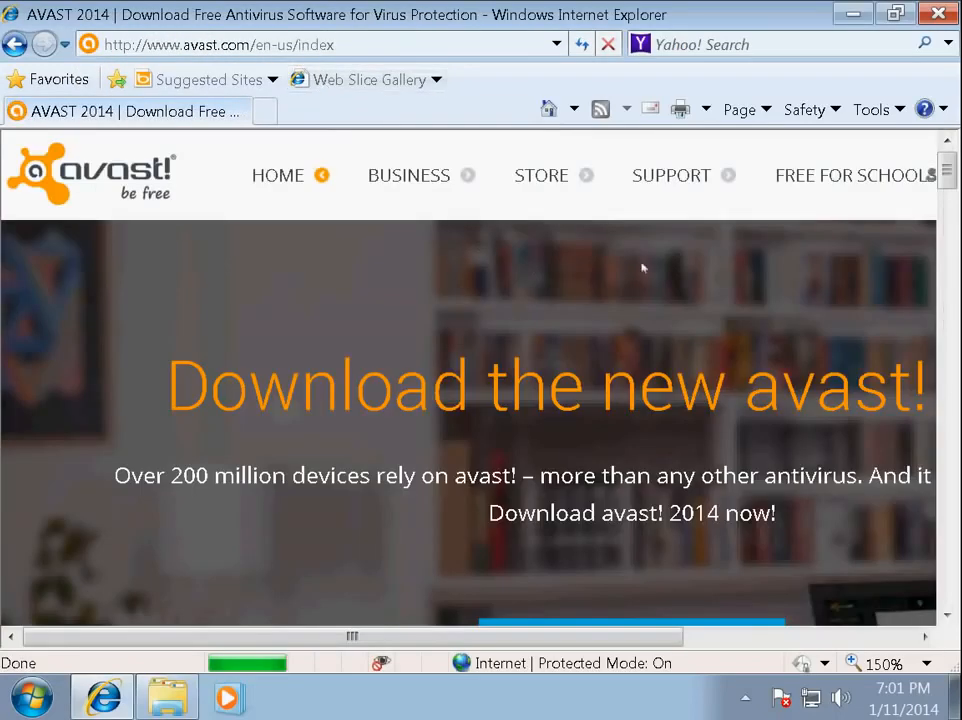
Choose the avast! Free Antivirus download and stick with the free version instead of the Pro offer
mouse_move(850, 175)
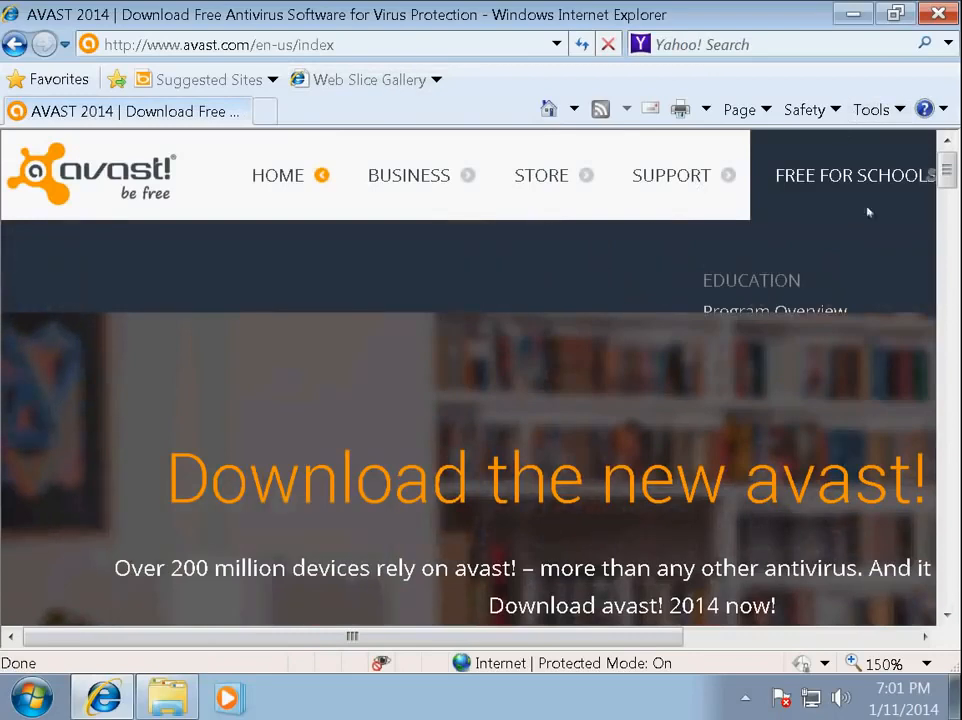
scroll(745, 290, "down", 4)
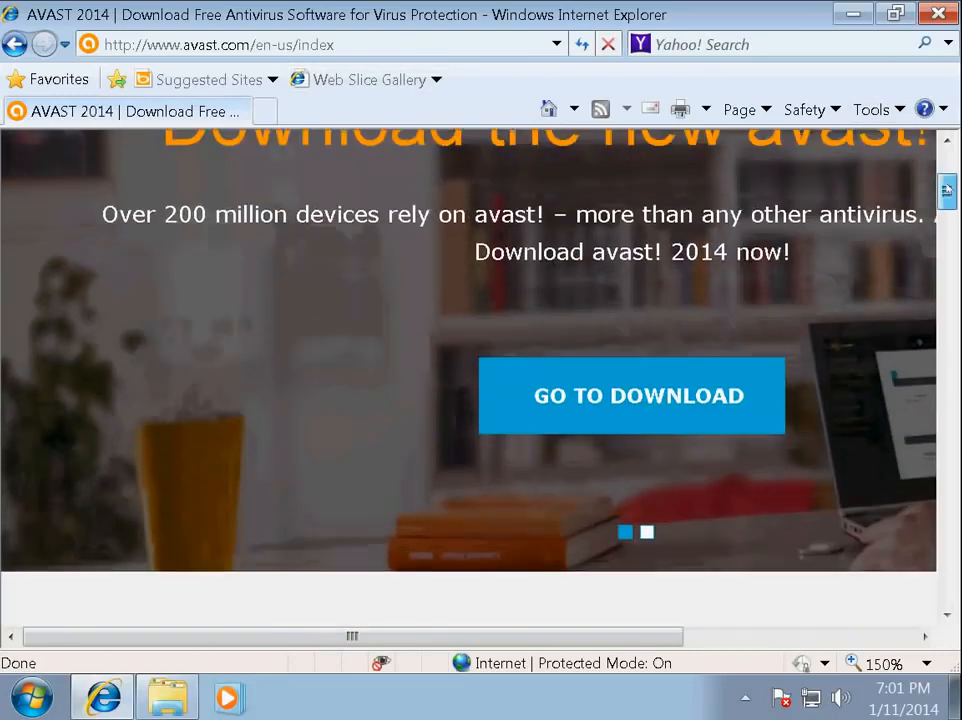
left_click_drag(948, 190, 955, 369)
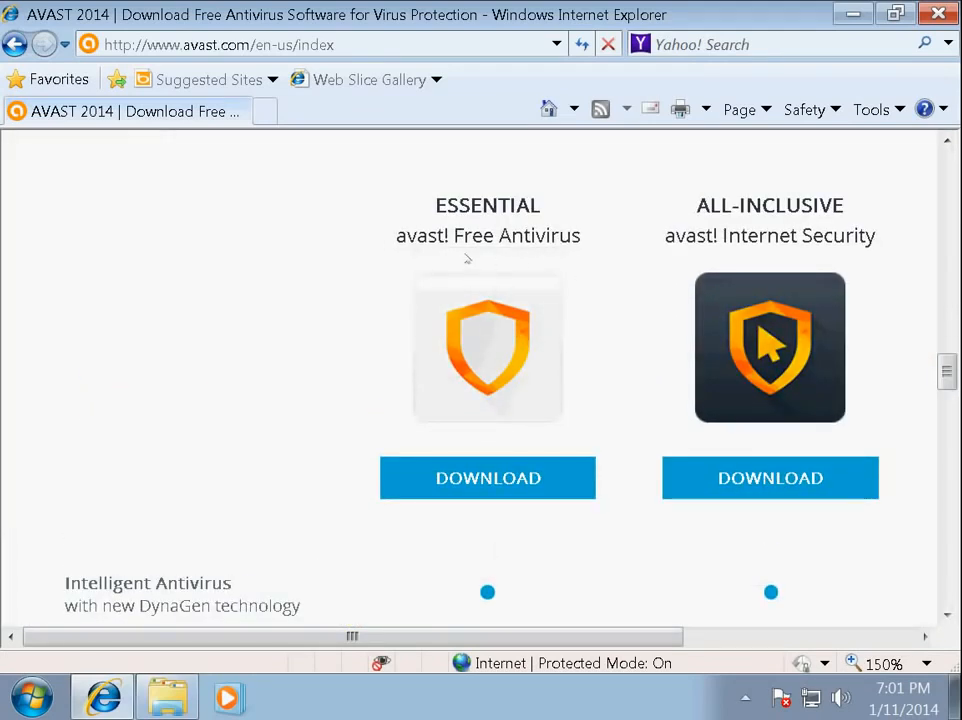
left_click(510, 472)
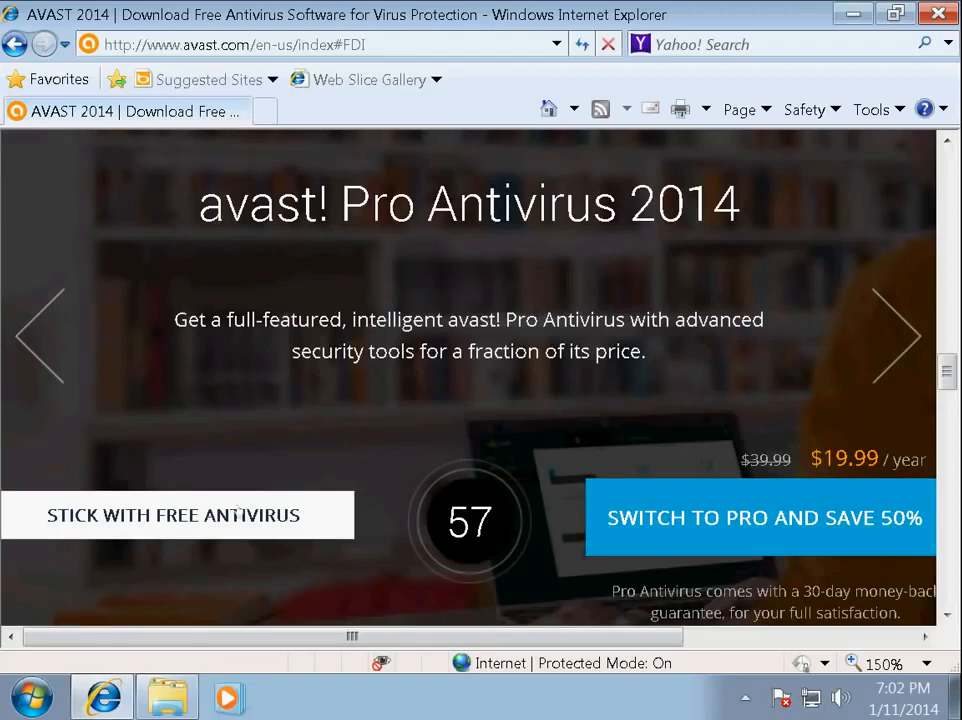
left_click(177, 515)
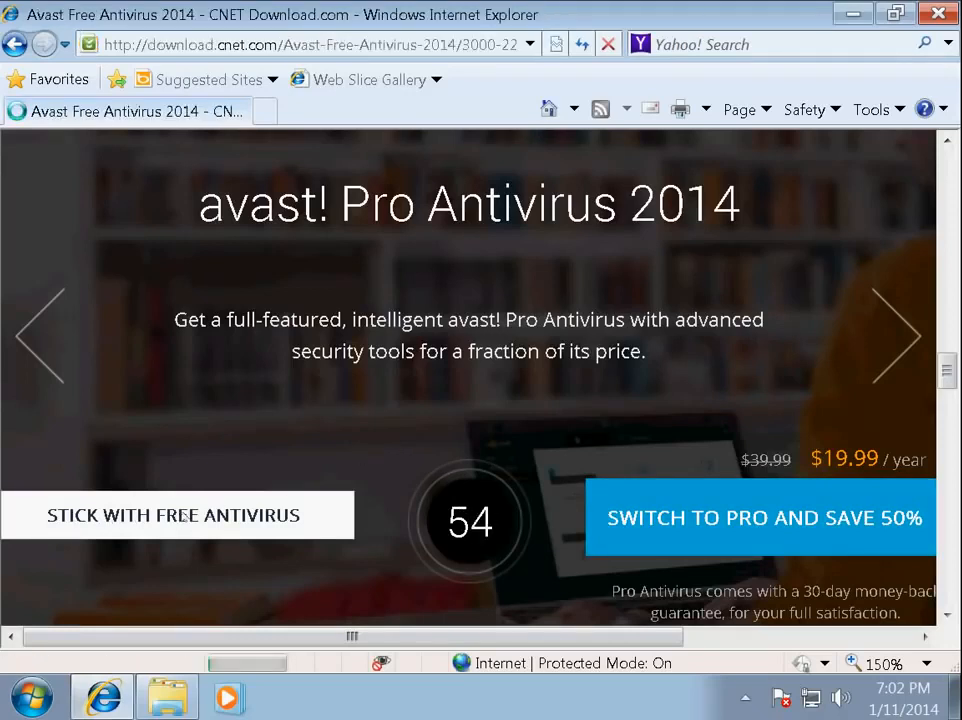
Request the Avast Free Antivirus 2014 installer from the CNET page, cancel the file download, and close the browser
scroll(341, 430, "down", 3)
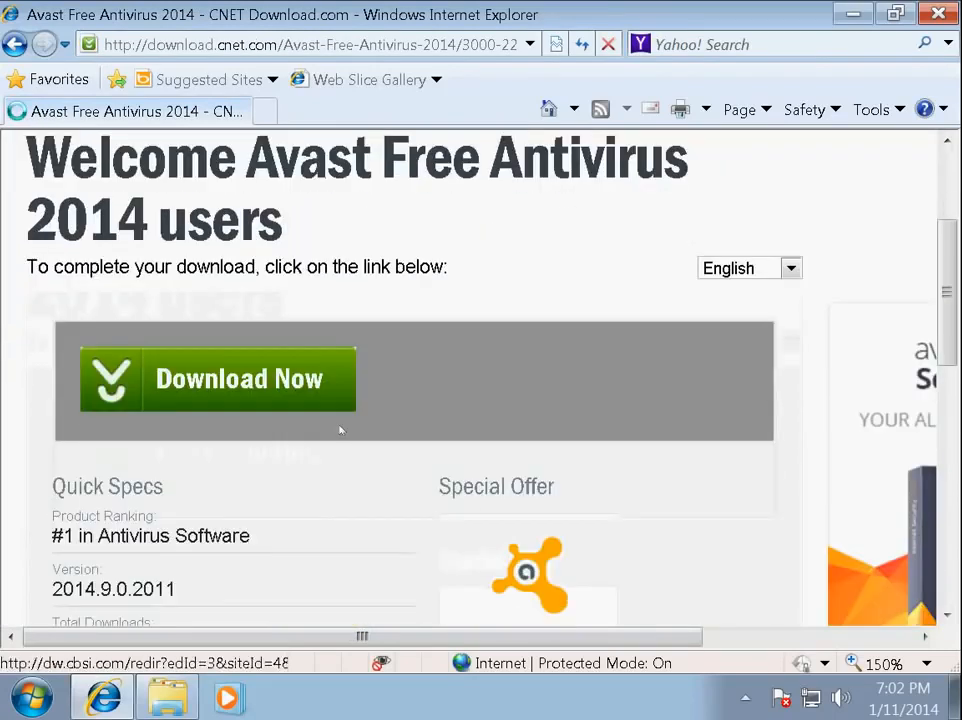
left_click(231, 378)
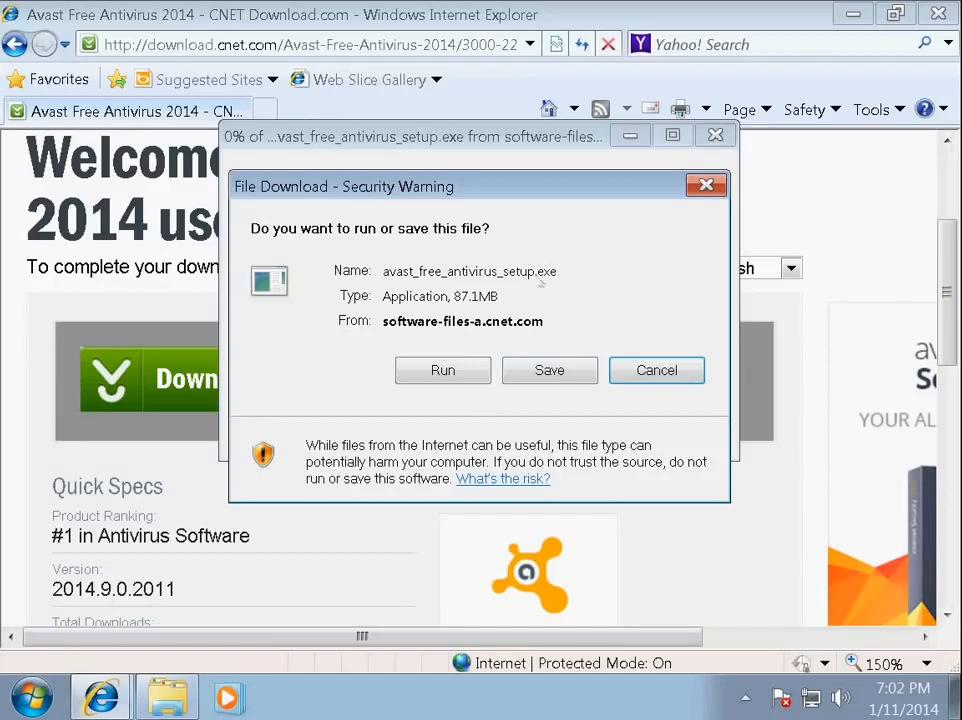
left_click(656, 372)
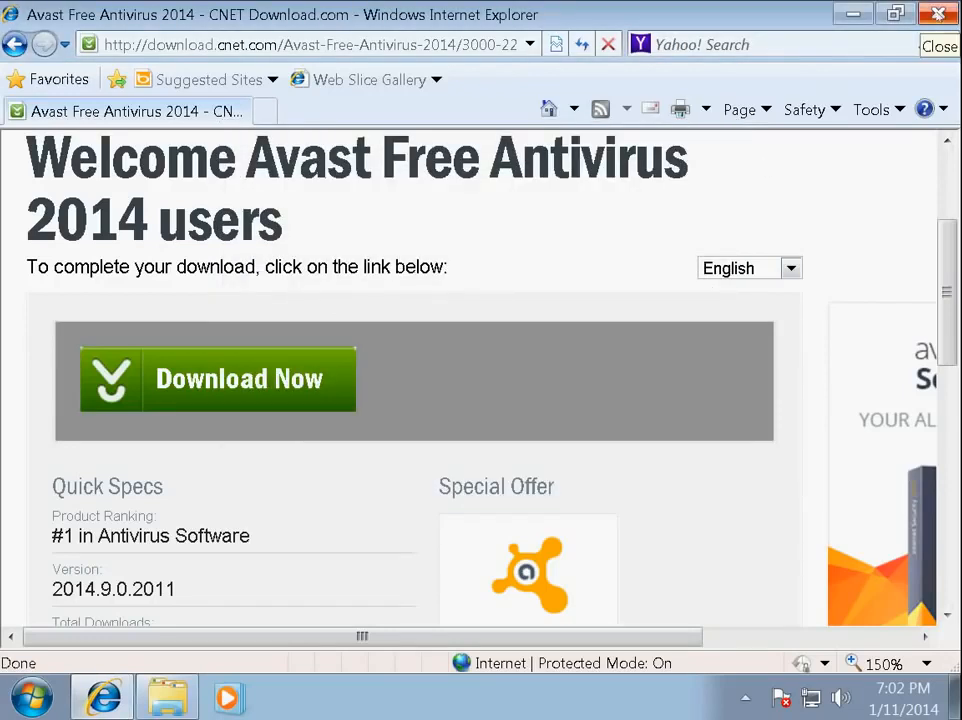
left_click(938, 14)
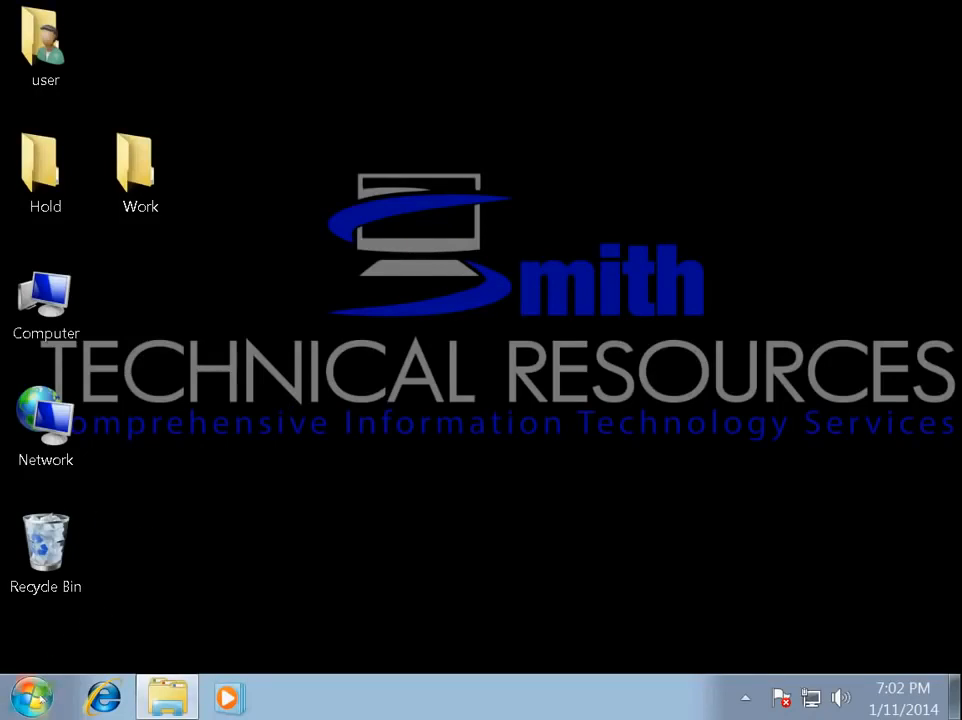
Open Disk Cleanup from the accessory system tools
left_click(32, 697)
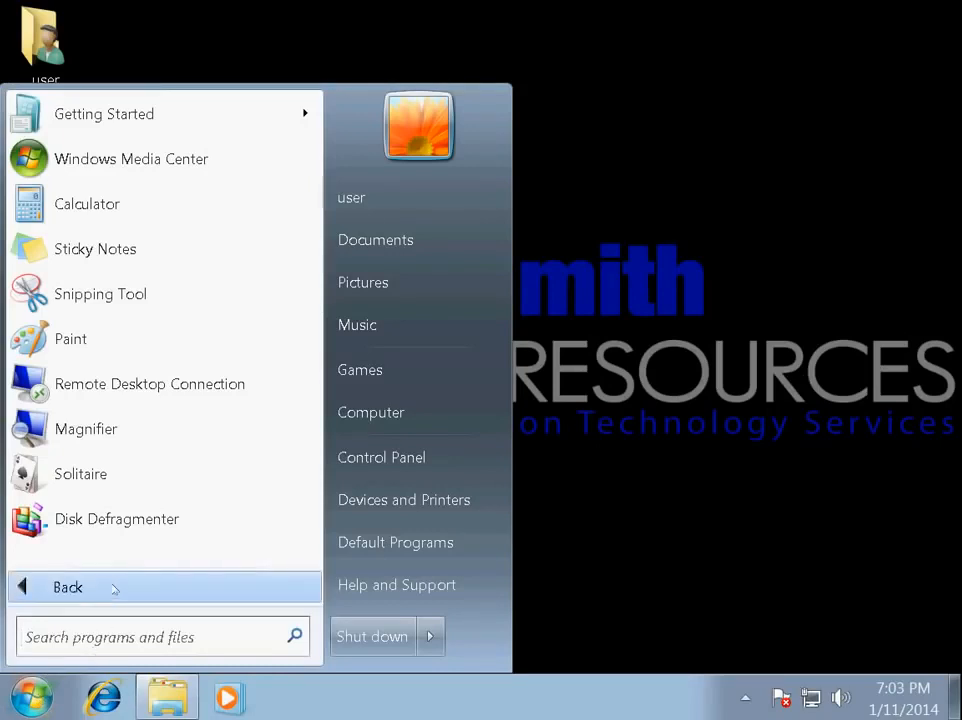
left_click(113, 589)
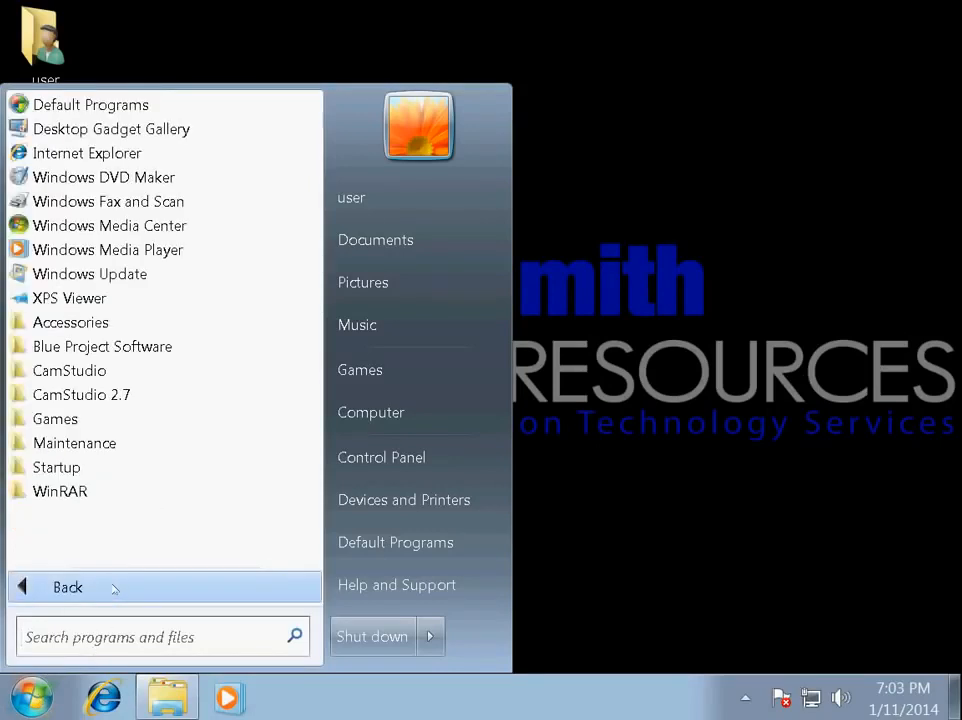
left_click(100, 322)
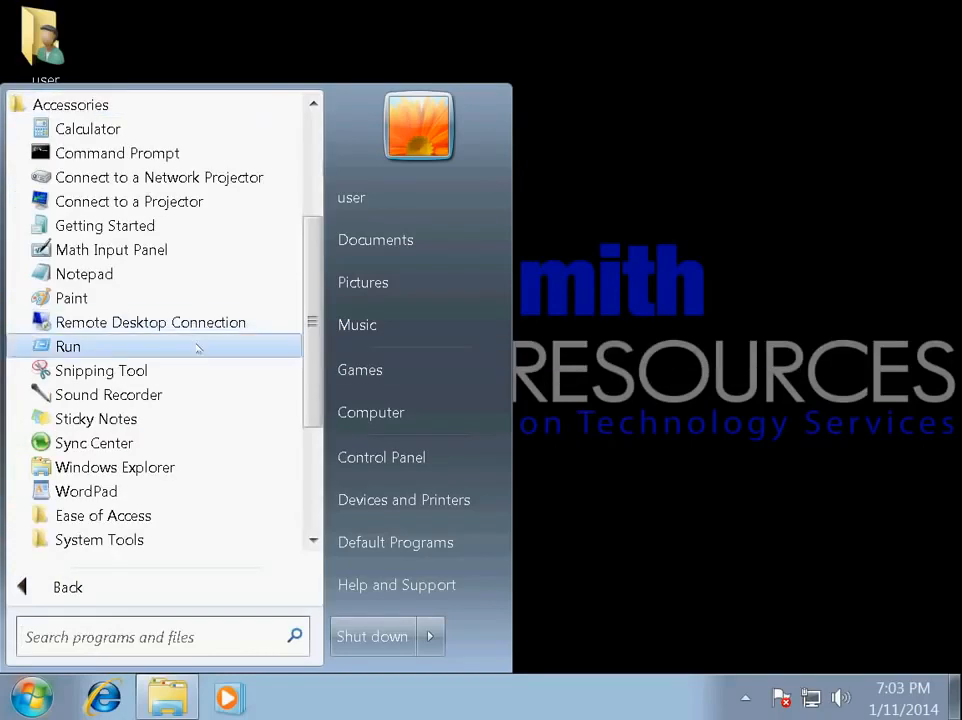
scroll(198, 347, "down", 3)
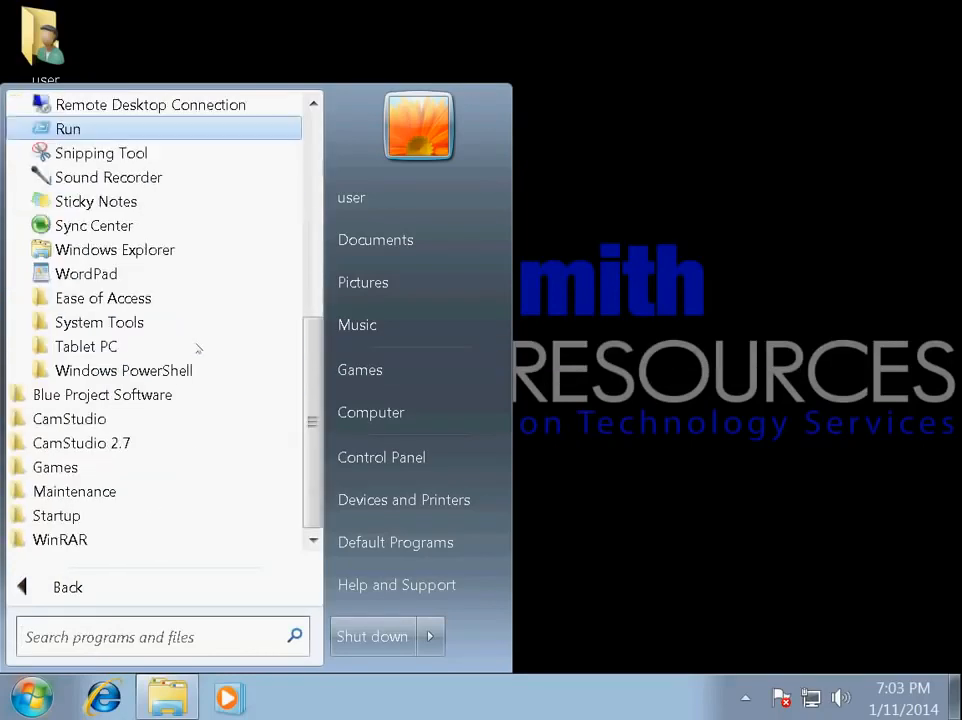
left_click(133, 325)
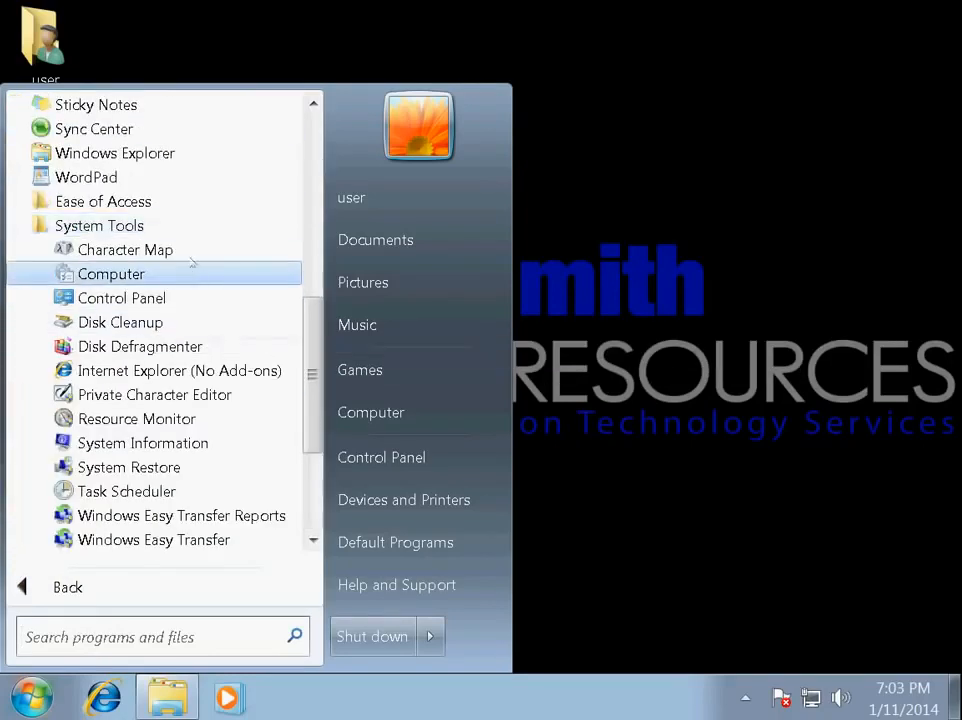
left_click(141, 322)
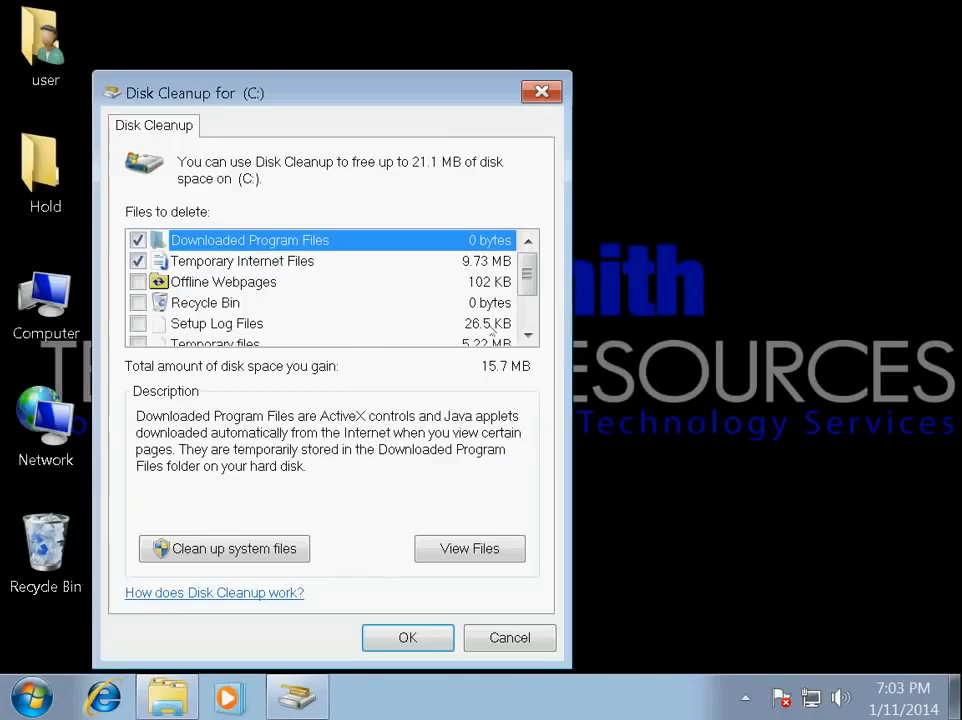
Add Offline Webpages, Recycle Bin, Setup Log Files, Temporary files and the per-user archived Windows Error Reports to the cleanup, and permanently delete the selected files
left_click(138, 281)
left_click(138, 302)
left_click(140, 320)
scroll(141, 320, "down", 1)
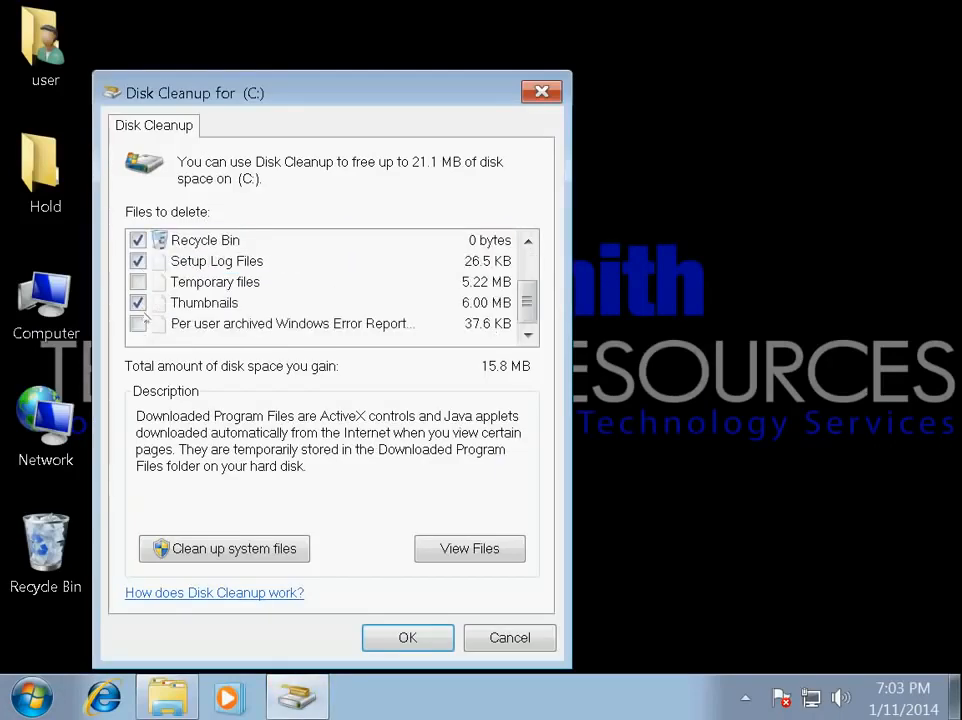
left_click(141, 284)
left_click(138, 323)
left_click(408, 638)
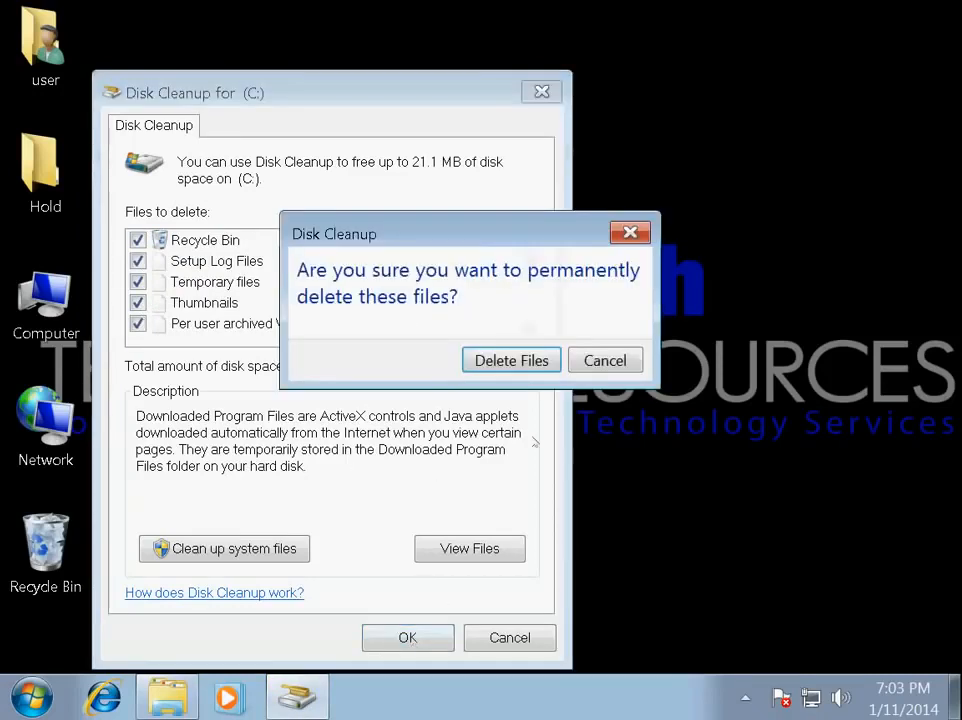
left_click(510, 361)
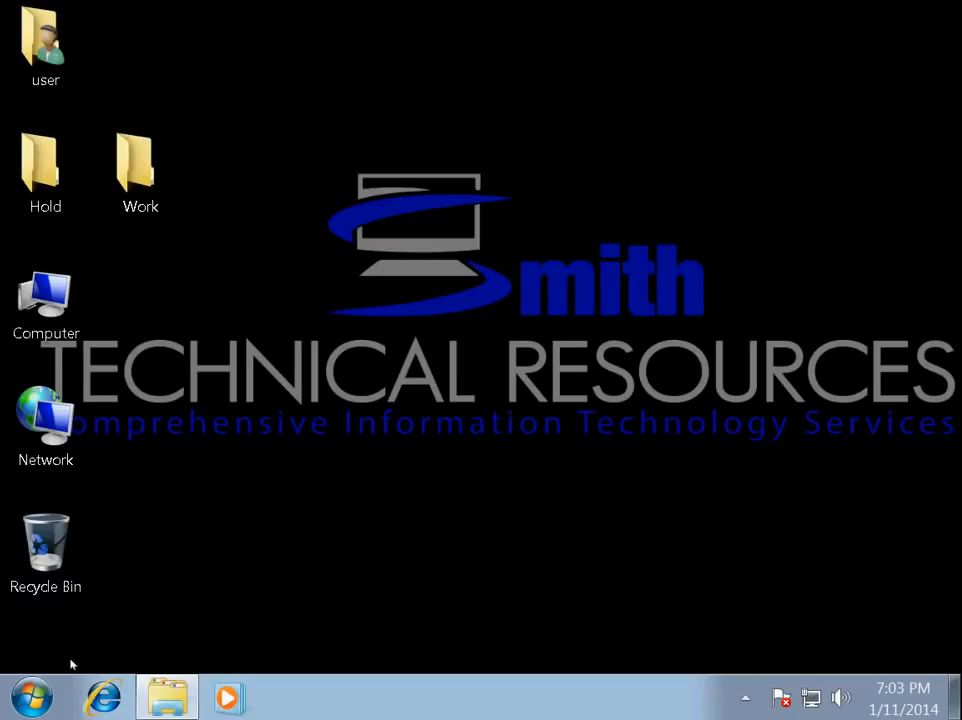
Open Disk Defragmenter from the accessory system tools
left_click(32, 697)
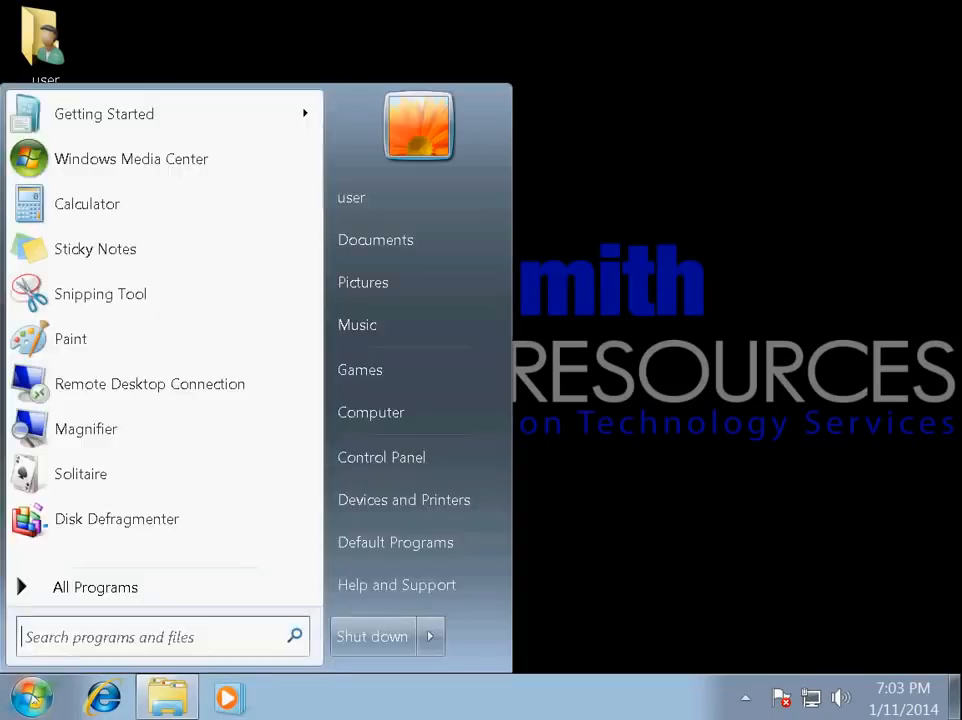
left_click(90, 588)
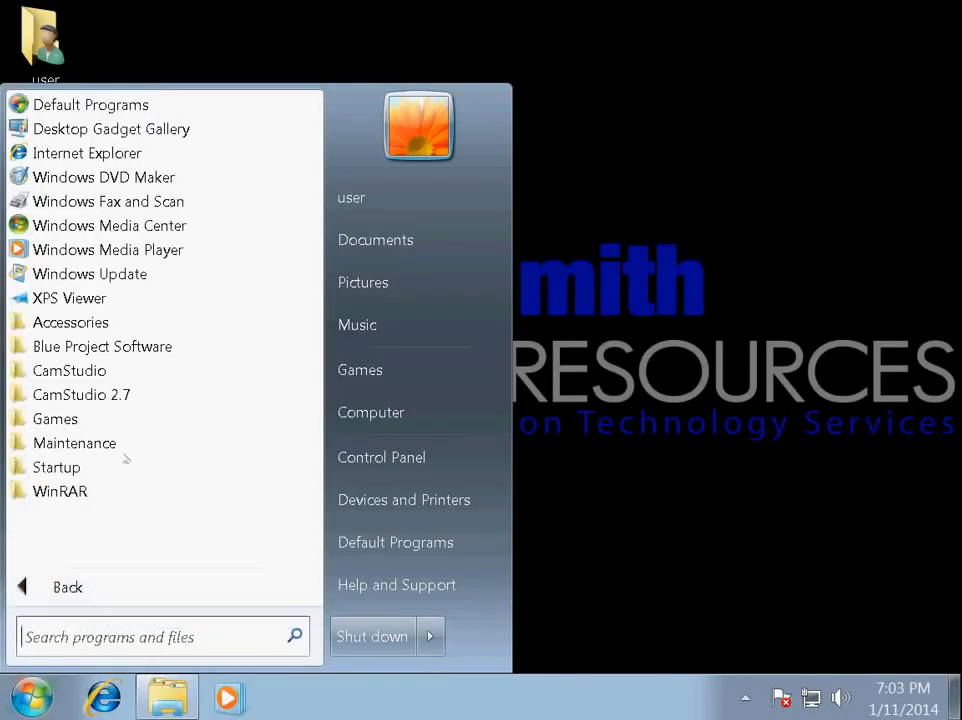
left_click(77, 322)
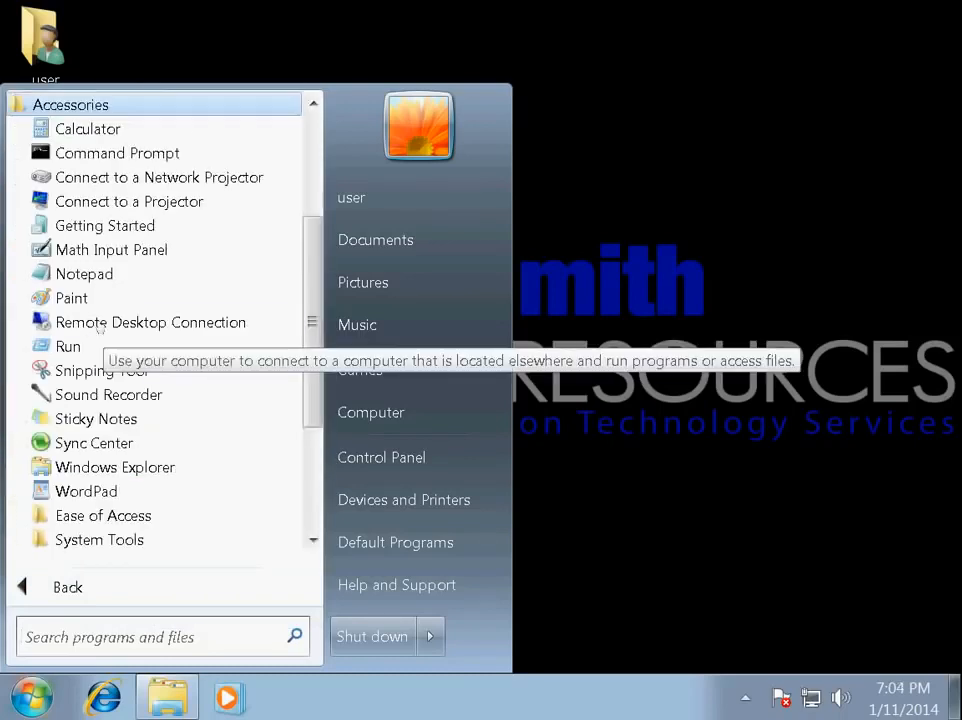
scroll(137, 325, "down", 3)
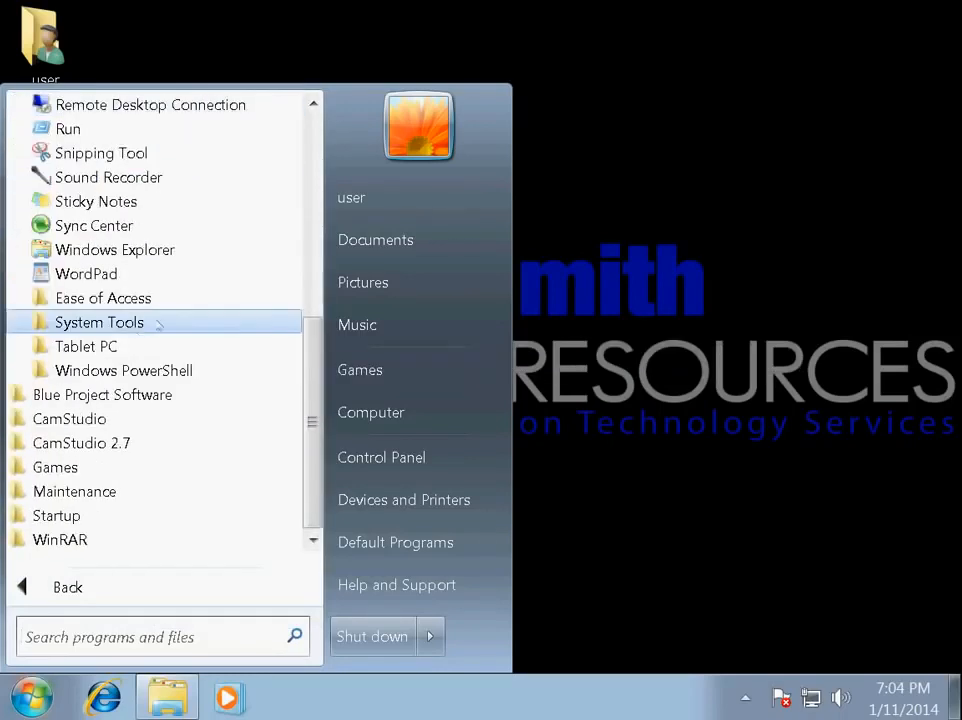
left_click(112, 323)
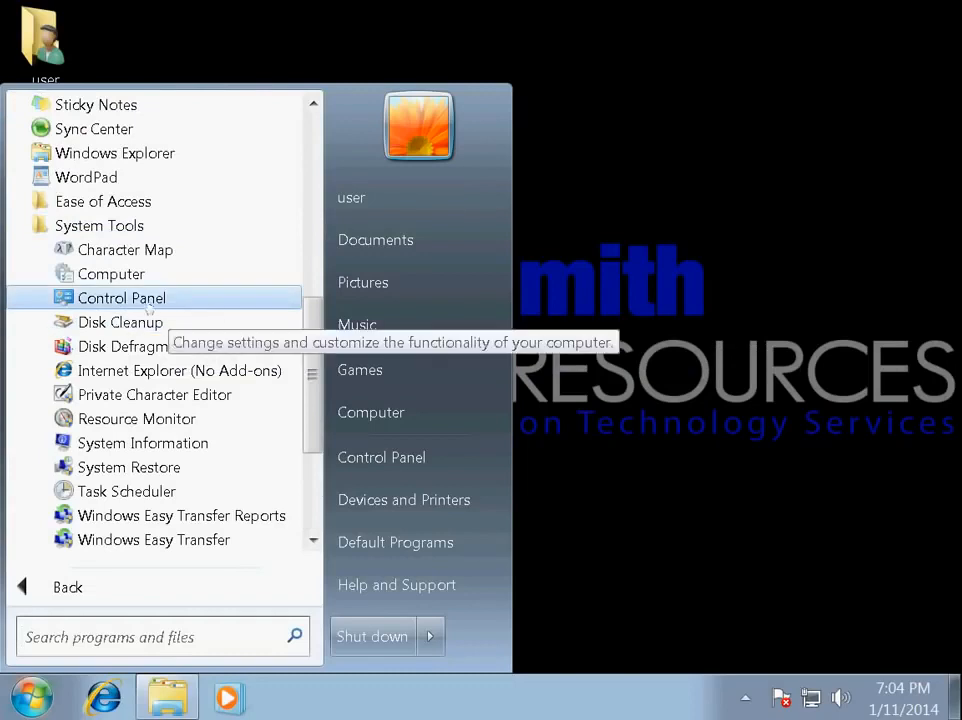
left_click(116, 349)
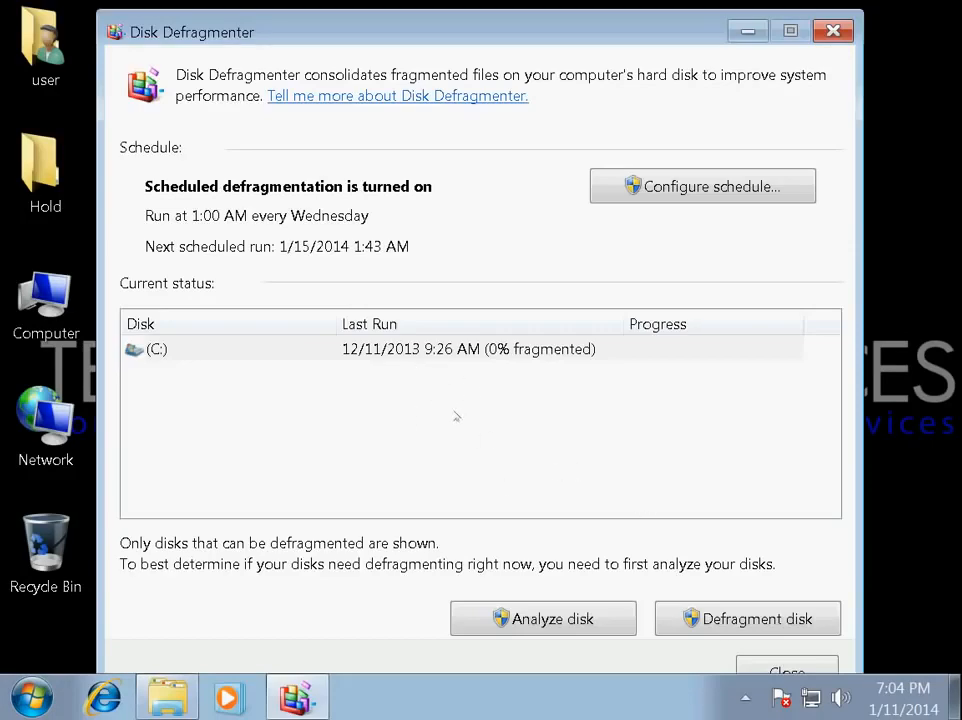
Select the C: drive in Disk Defragmenter and start defragmenting it
left_click(745, 697)
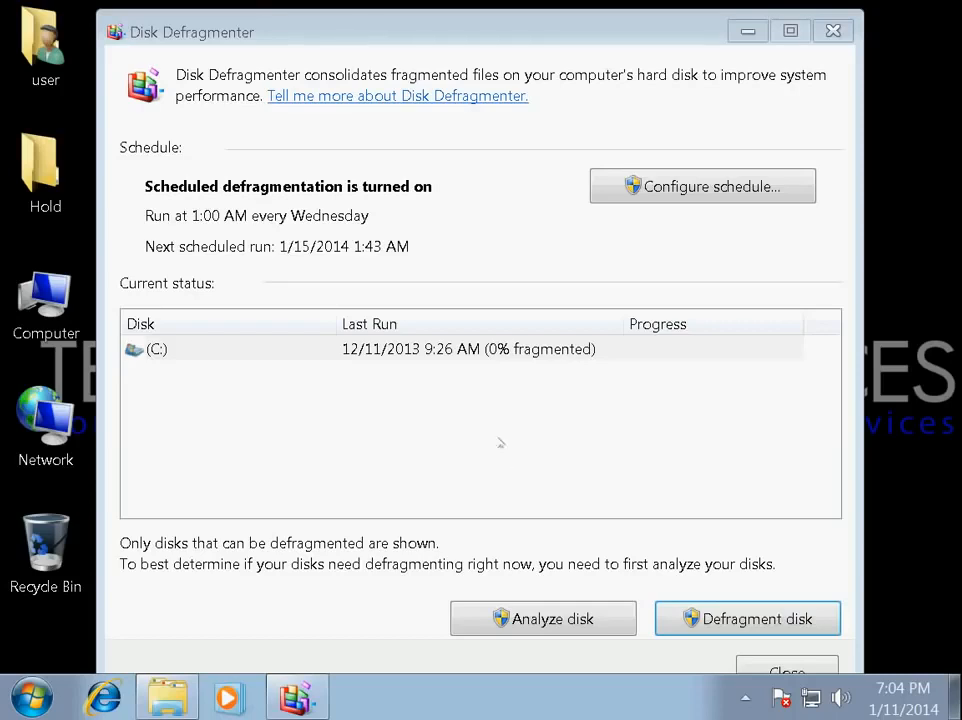
left_click(252, 350)
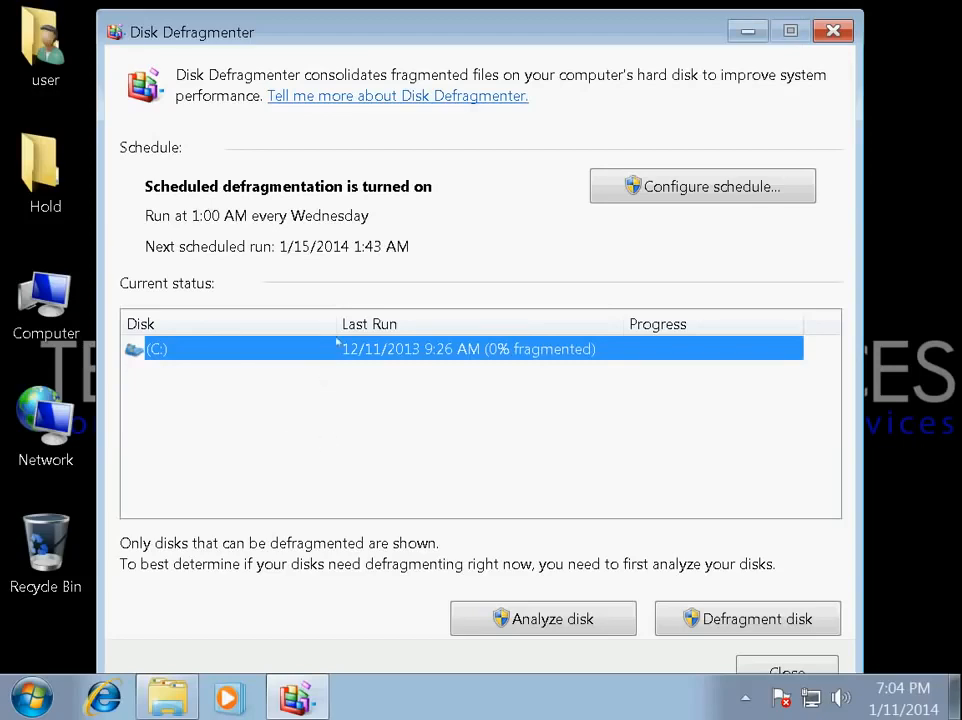
left_click(371, 318)
left_click(217, 357)
left_click(745, 621)
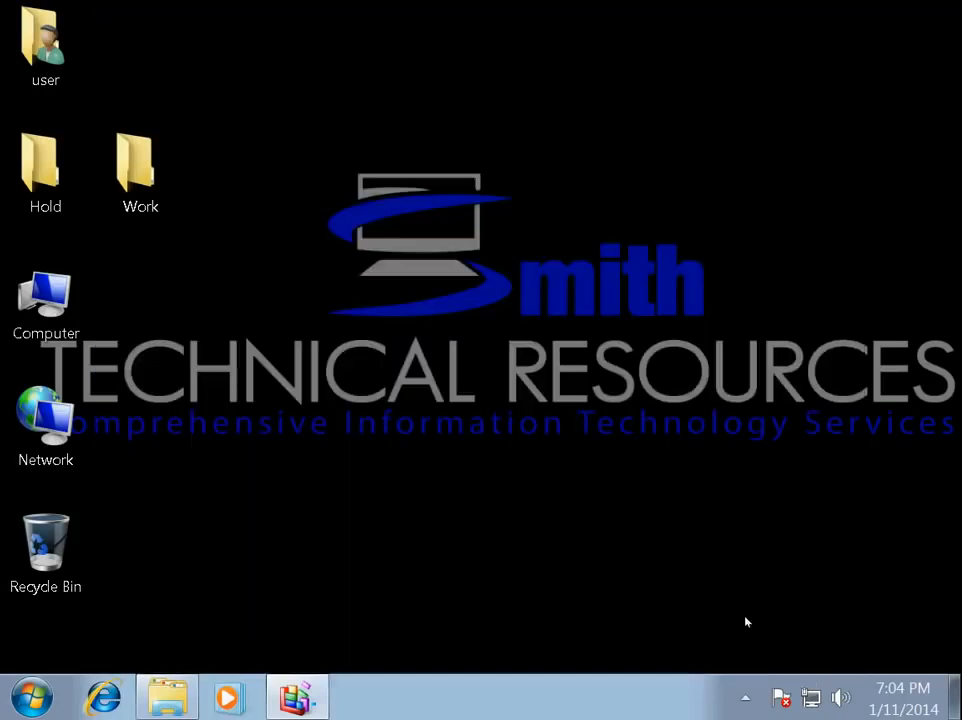